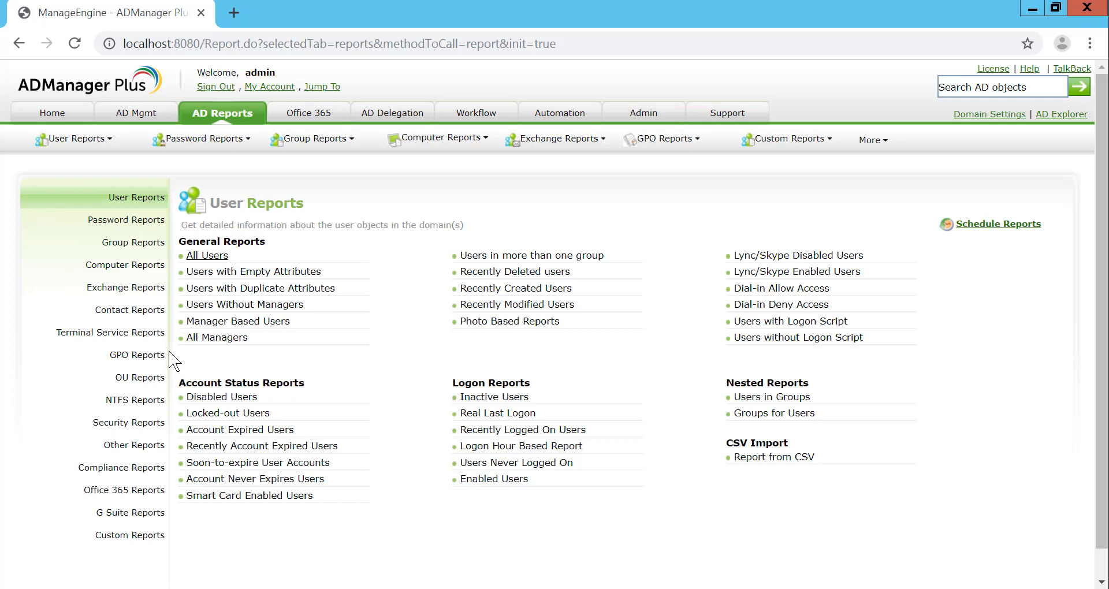
# Generate the NTFS report Shares in the Servers for the computer MANAGEENGINE_AD in the organization.com domain
pyautogui.click(152, 401)
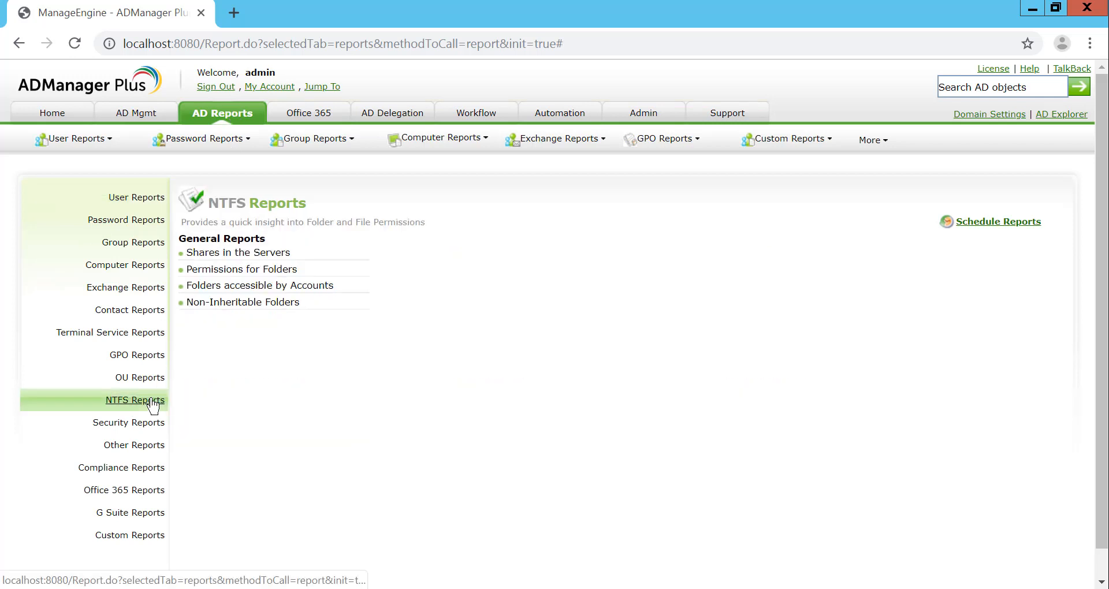
pyautogui.click(275, 254)
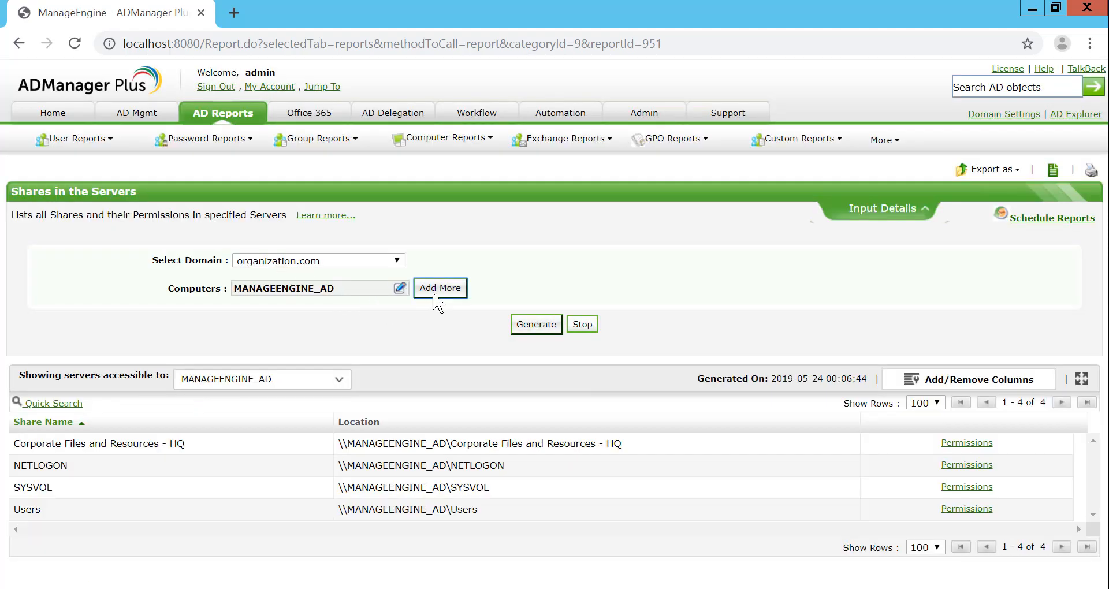
pyautogui.click(437, 296)
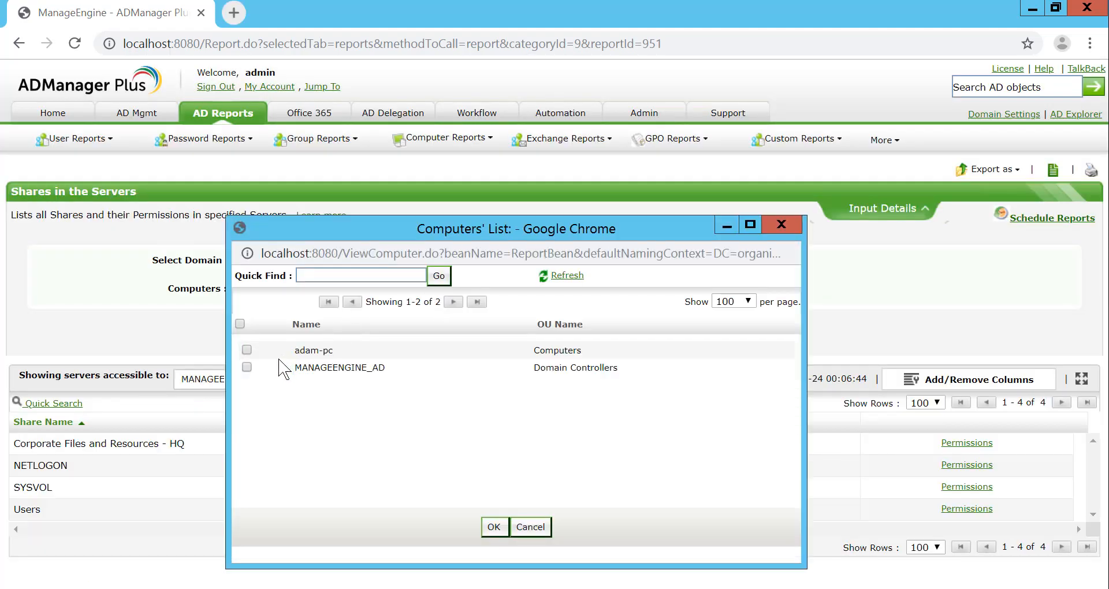
pyautogui.click(246, 367)
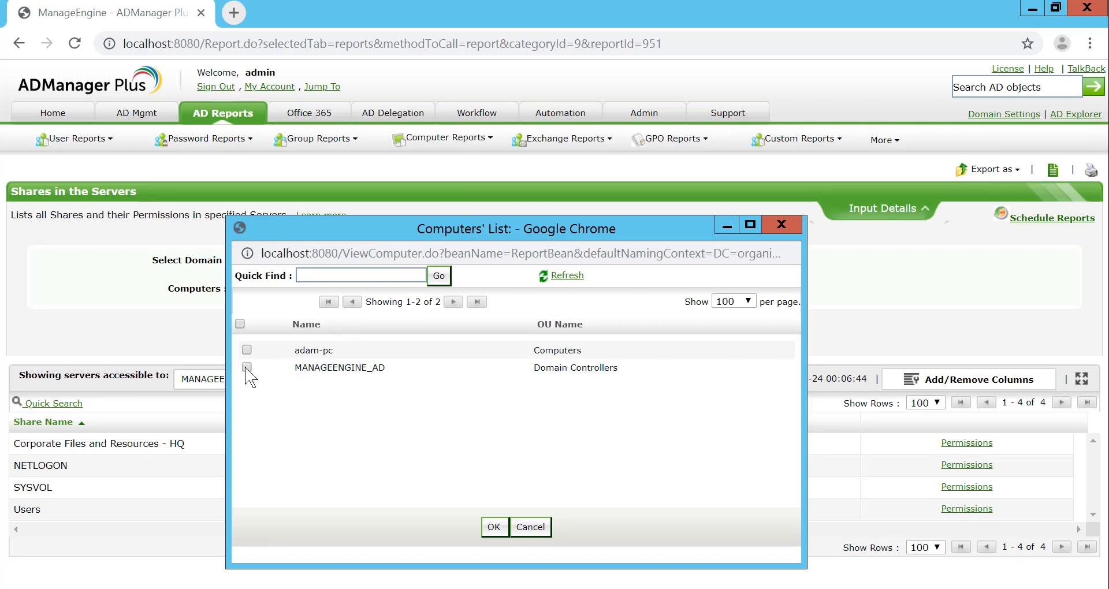
pyautogui.click(493, 531)
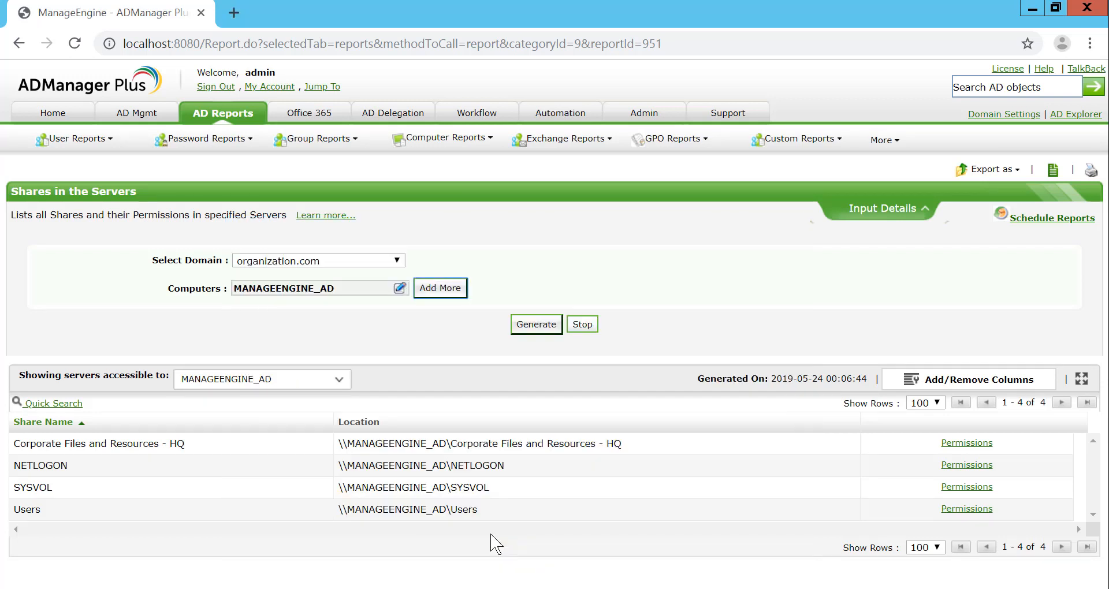
pyautogui.click(516, 329)
# Review the share permissions and folder permissions of the Corporate Files and Resources - HQ share
pyautogui.click(988, 445)
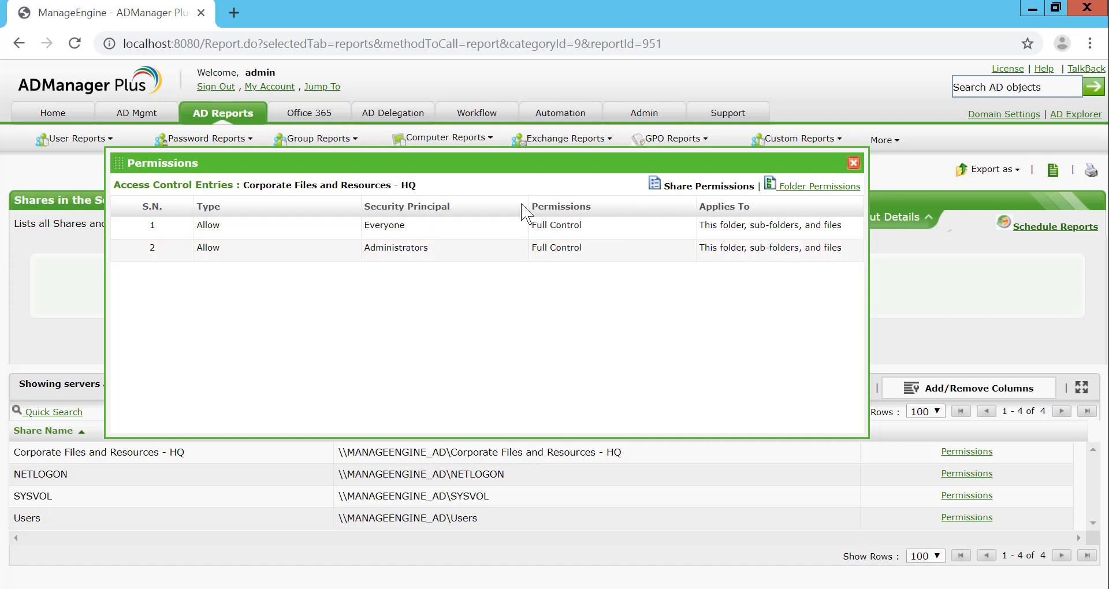
pyautogui.click(796, 191)
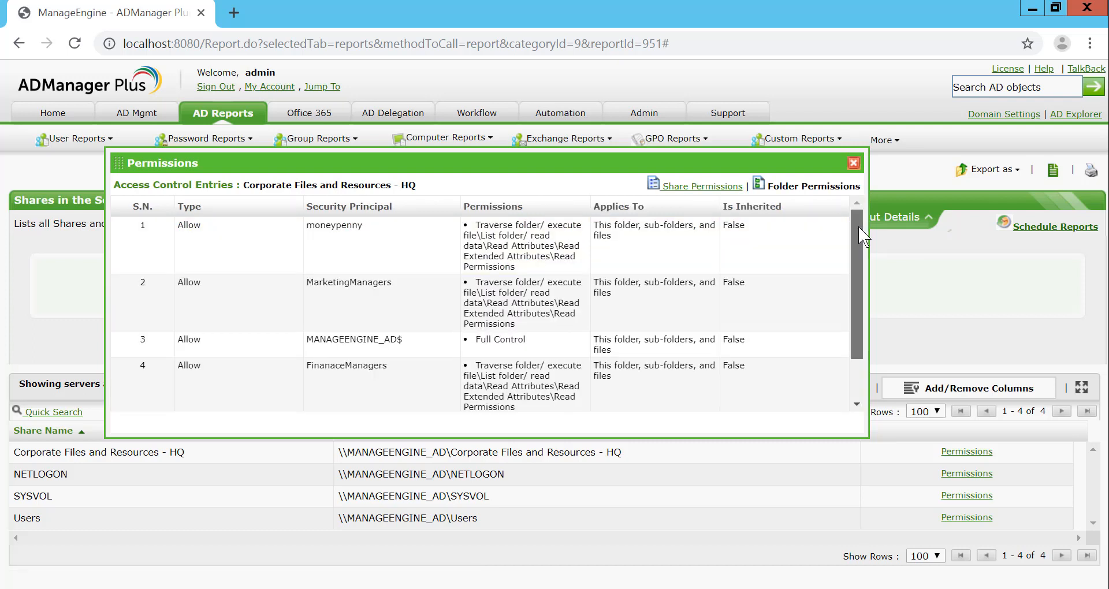
pyautogui.moveTo(859, 227)
pyautogui.mouseDown()
pyautogui.moveTo(864, 276)
pyautogui.moveTo(865, 231)
pyautogui.mouseUp()
pyautogui.click(853, 164)
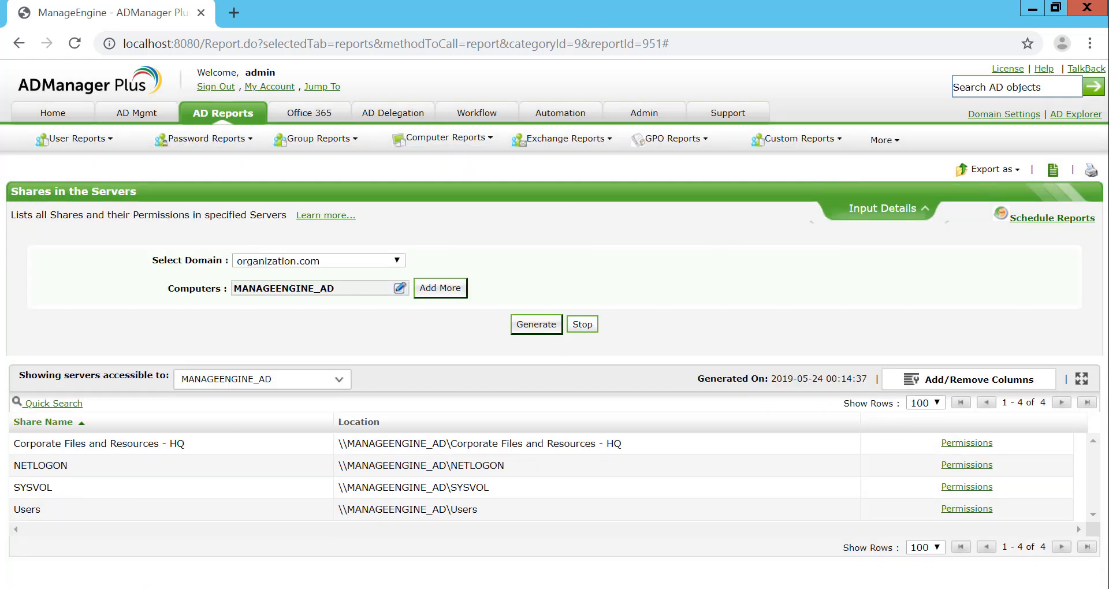
pyautogui.hotkey('ctrl', 'alt')
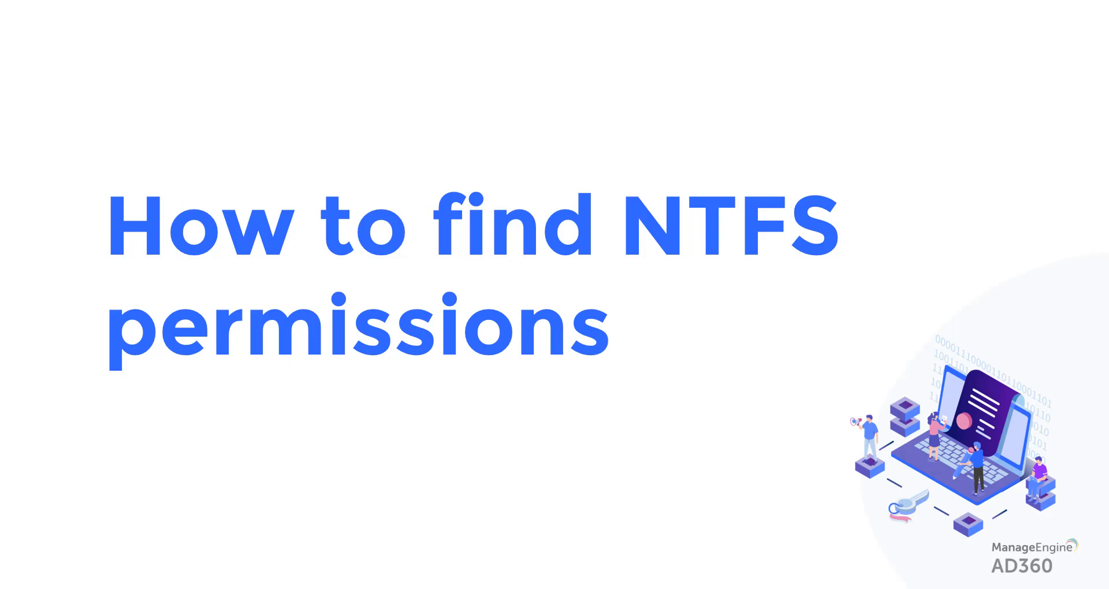
pyautogui.hotkey('alt', 'Tab')
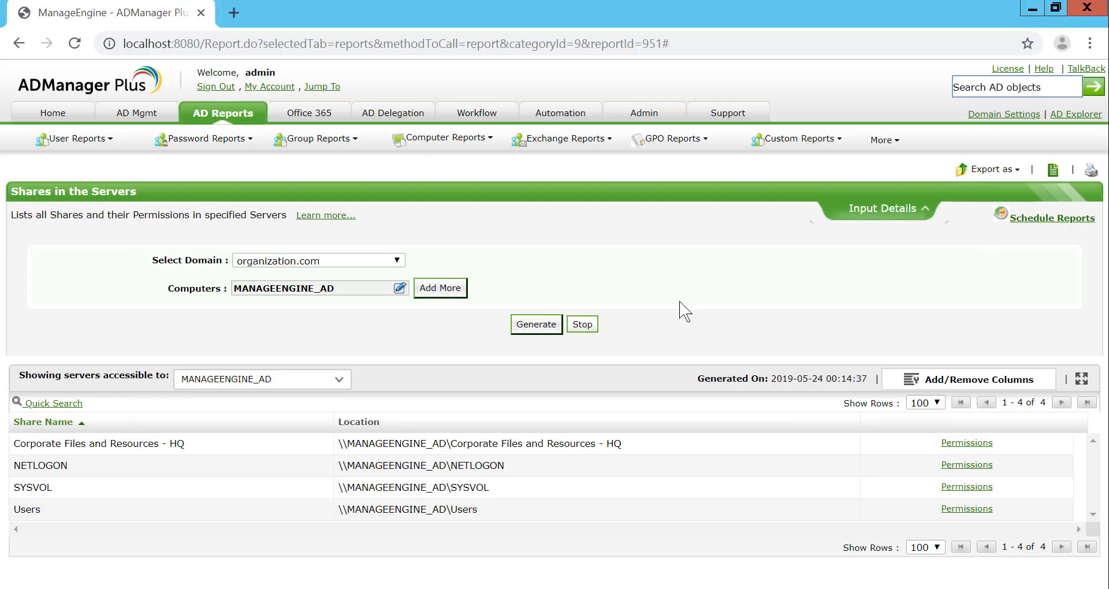
# Generate the NTFS report Permissions for Folders for the Corporate Files and Resources - HQ share on MANAGEENGINE_AD
pyautogui.click(241, 114)
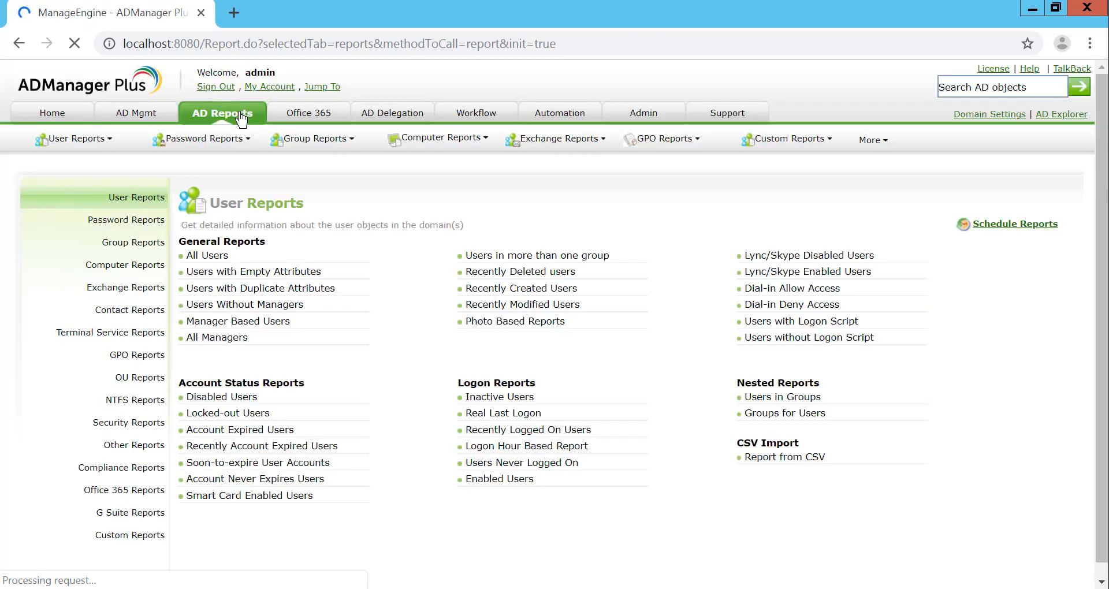
pyautogui.click(137, 403)
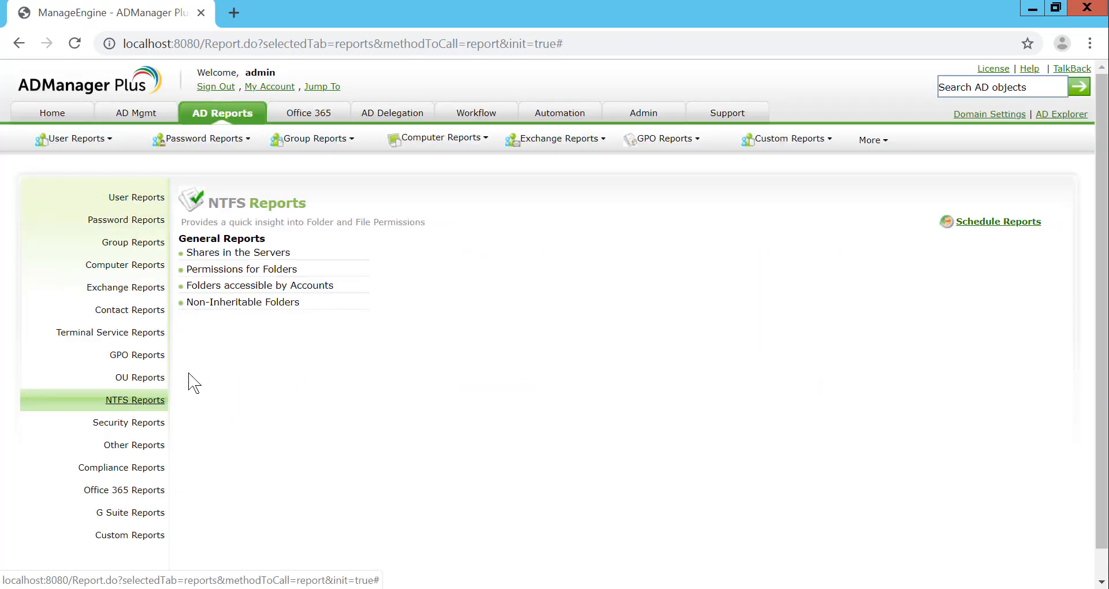
pyautogui.click(271, 270)
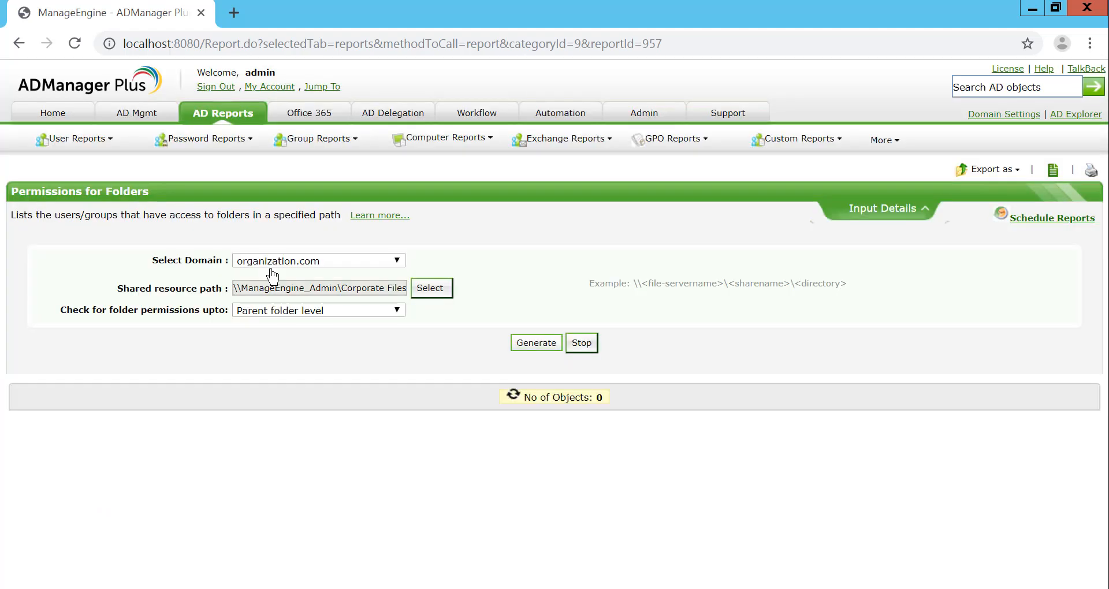
pyautogui.click(427, 288)
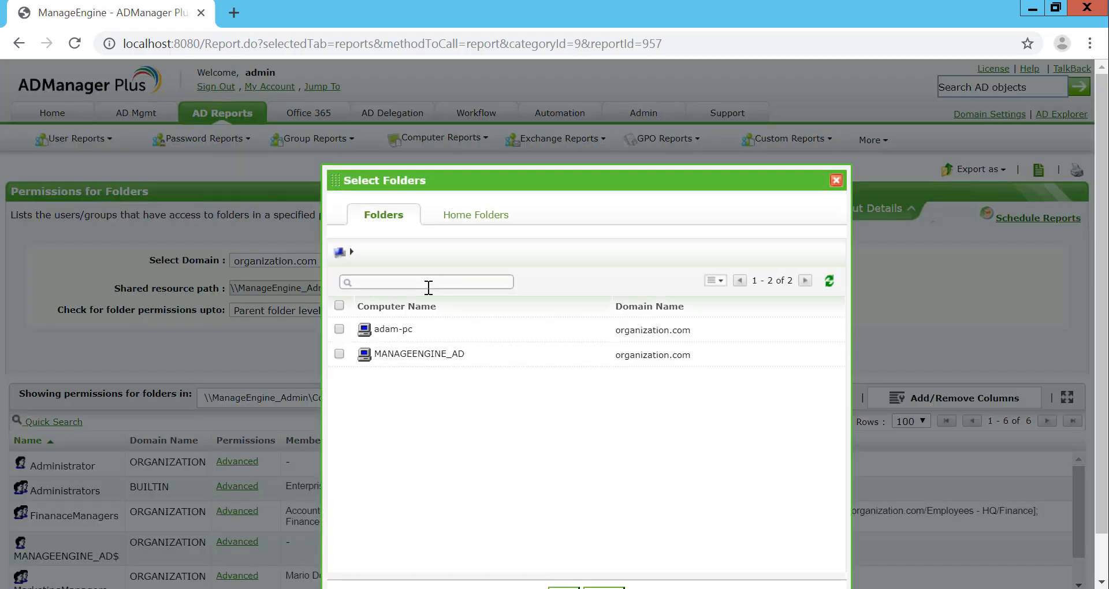
pyautogui.click(367, 353)
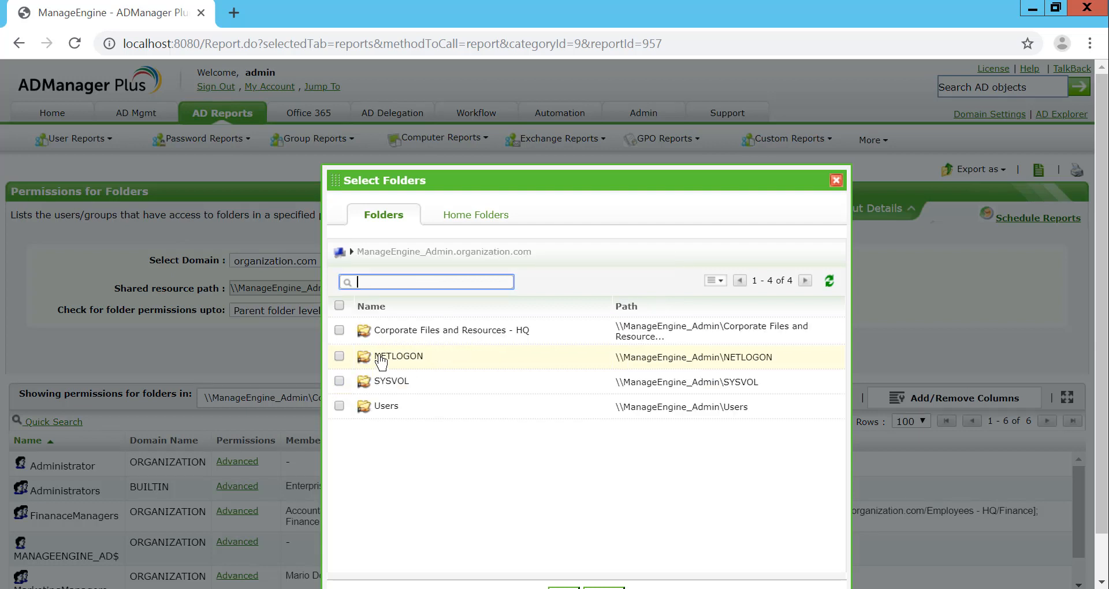
pyautogui.click(339, 330)
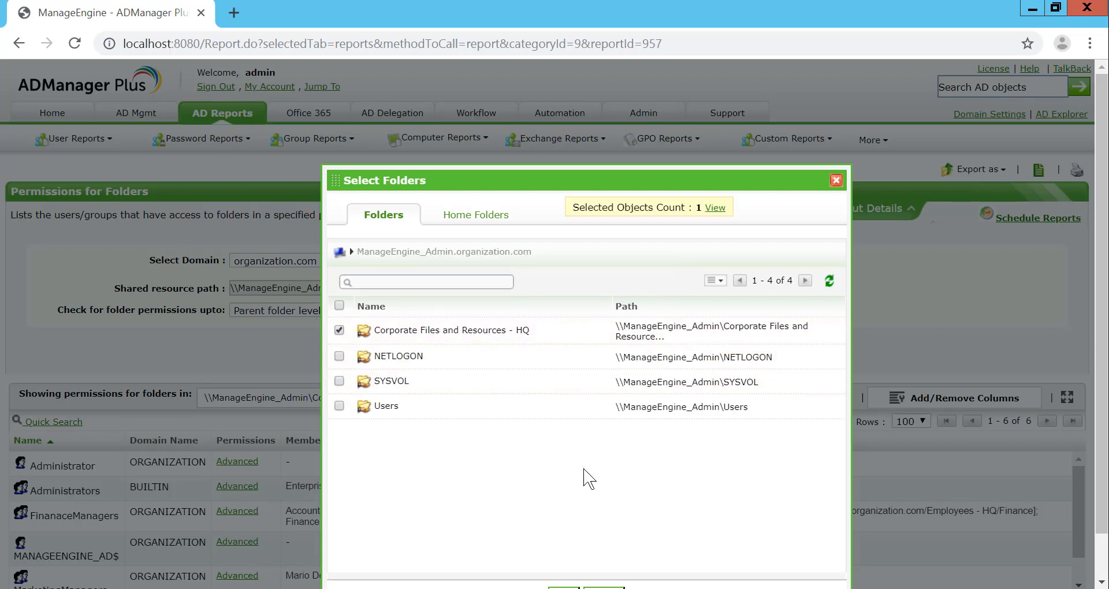
pyautogui.click(563, 587)
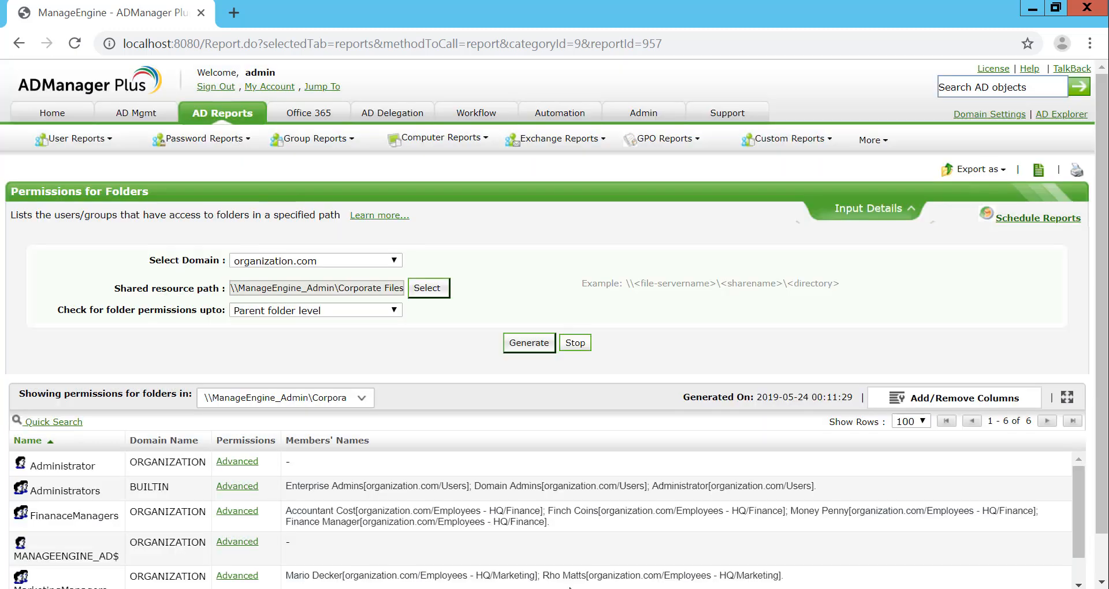
pyautogui.click(528, 342)
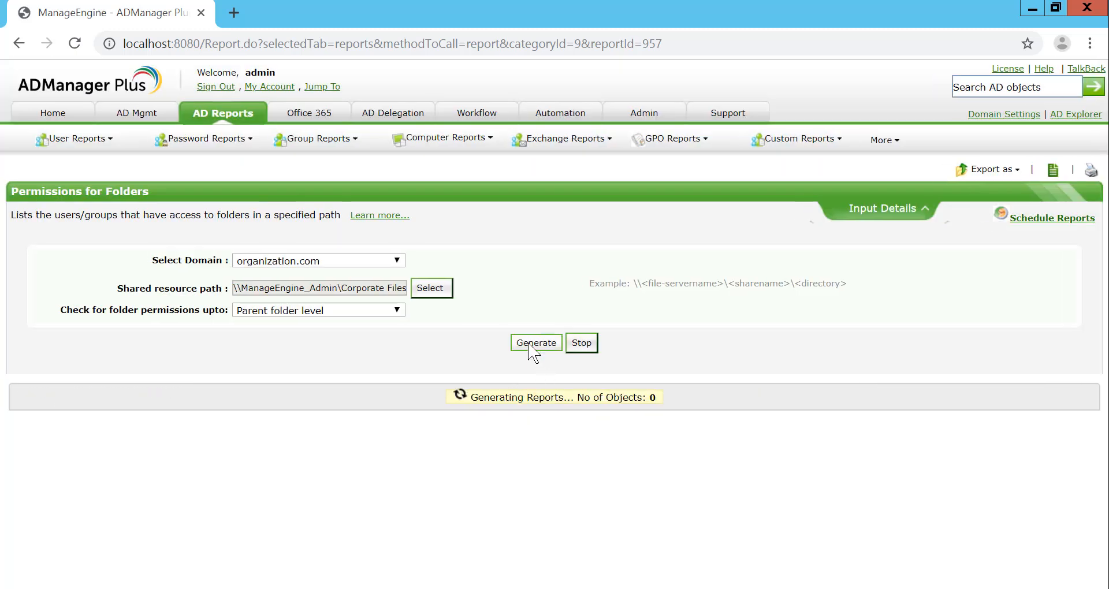
# Examine the FinanaceManagers group's members and its advanced permission entries in the report
pyautogui.scroll(-2, 454, 354)
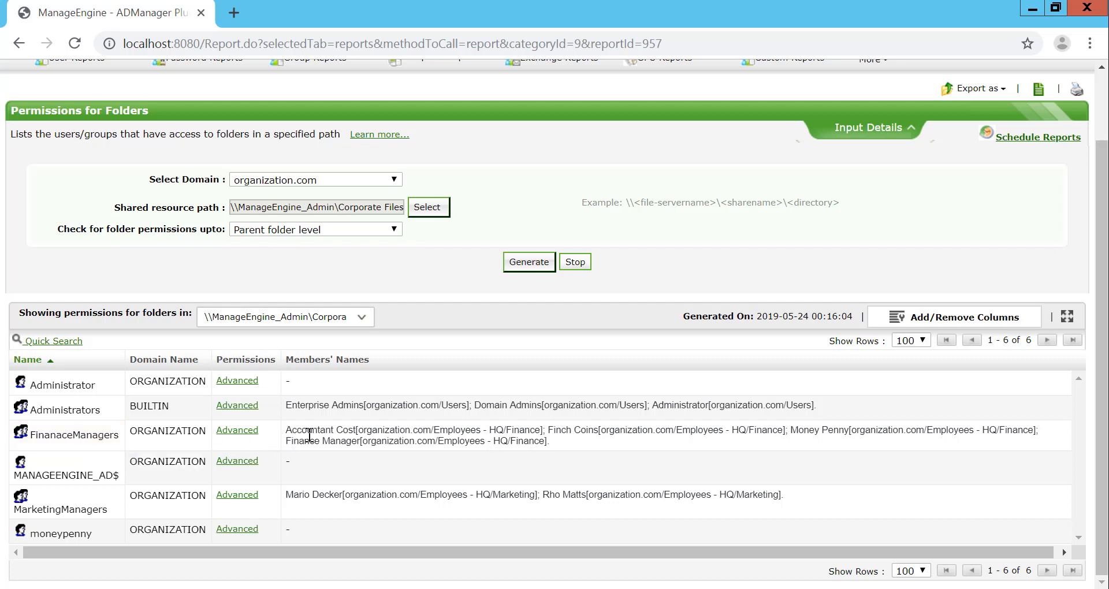
pyautogui.moveTo(288, 430); pyautogui.dragTo(554, 446)
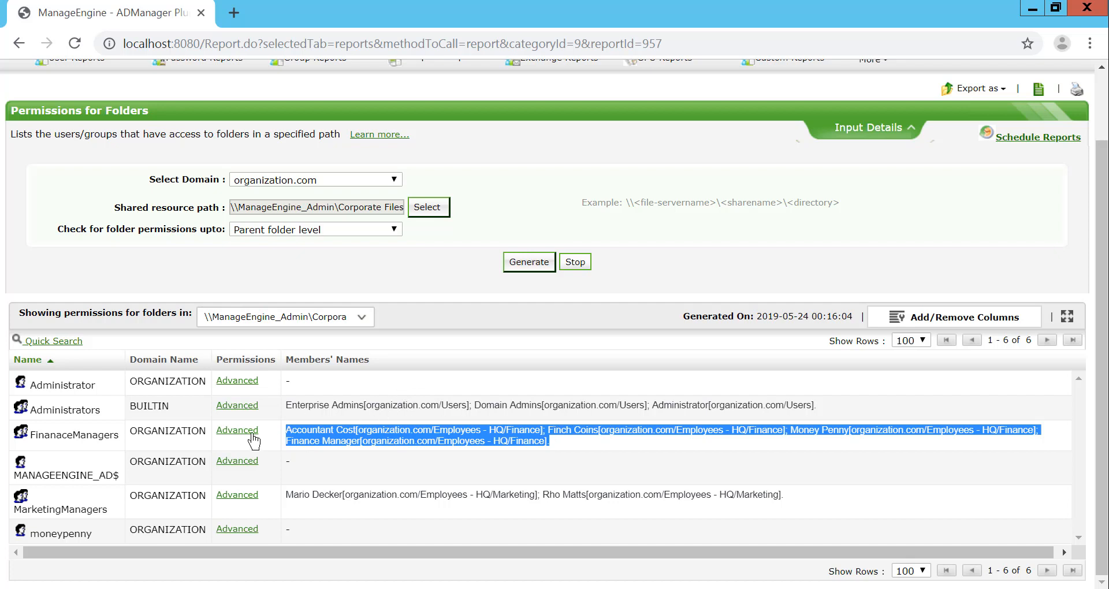
pyautogui.click(238, 438)
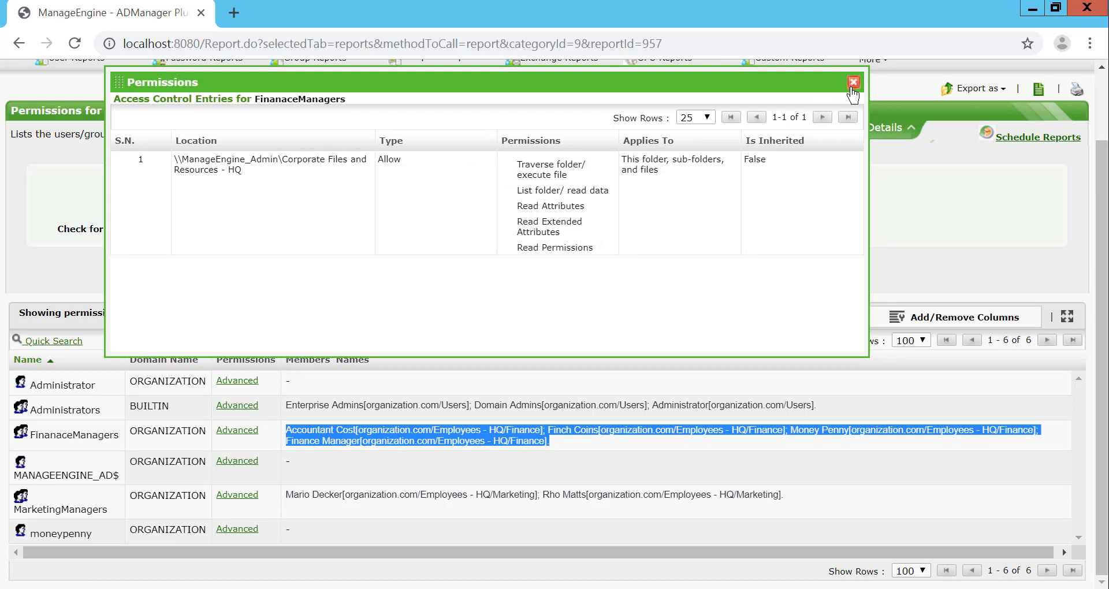
pyautogui.click(854, 83)
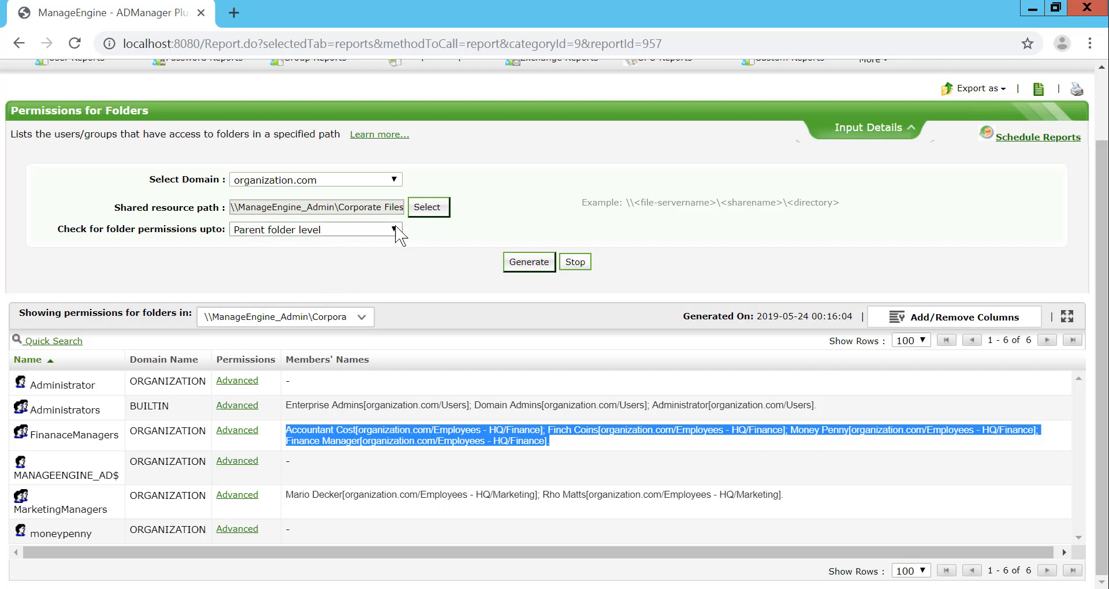
# Extend the folder permissions check to All the subfolders and regenerate the report
pyautogui.click(397, 234)
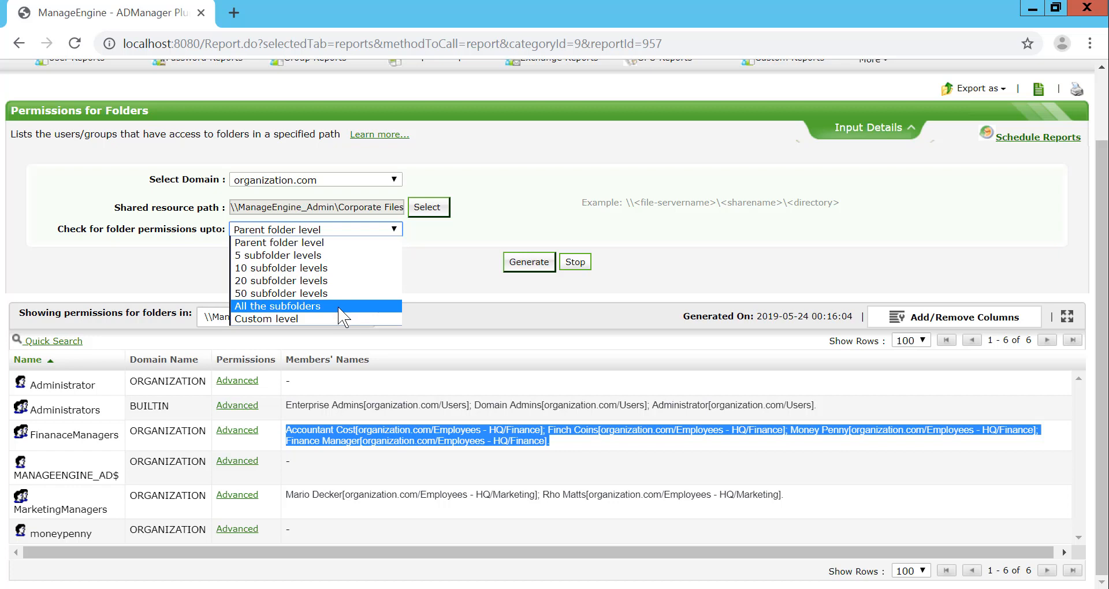
pyautogui.click(325, 310)
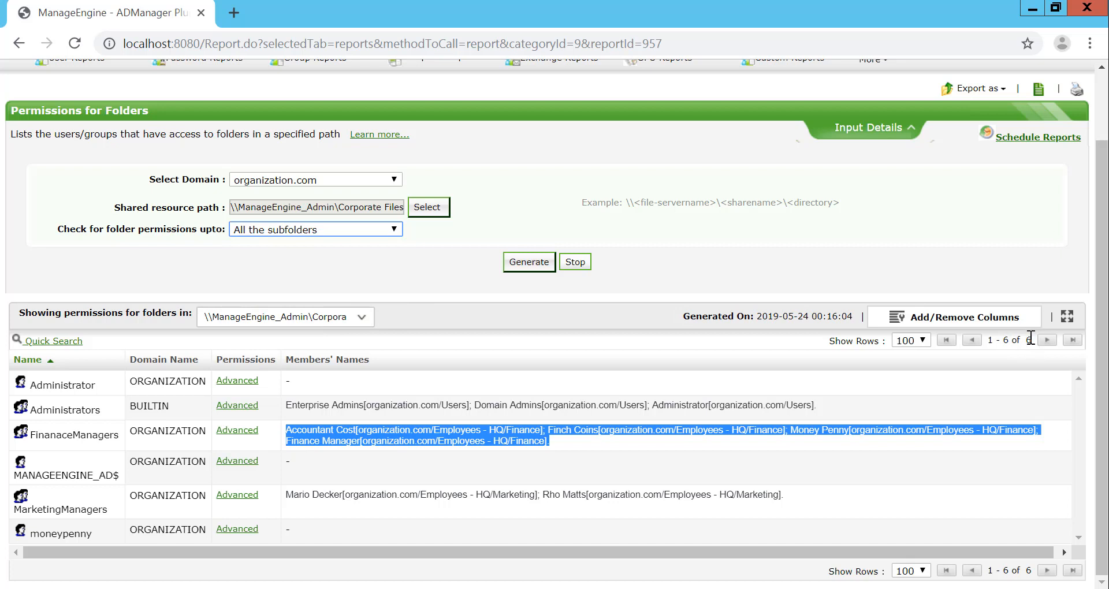
pyautogui.moveTo(1030, 340); pyautogui.dragTo(1028, 340)
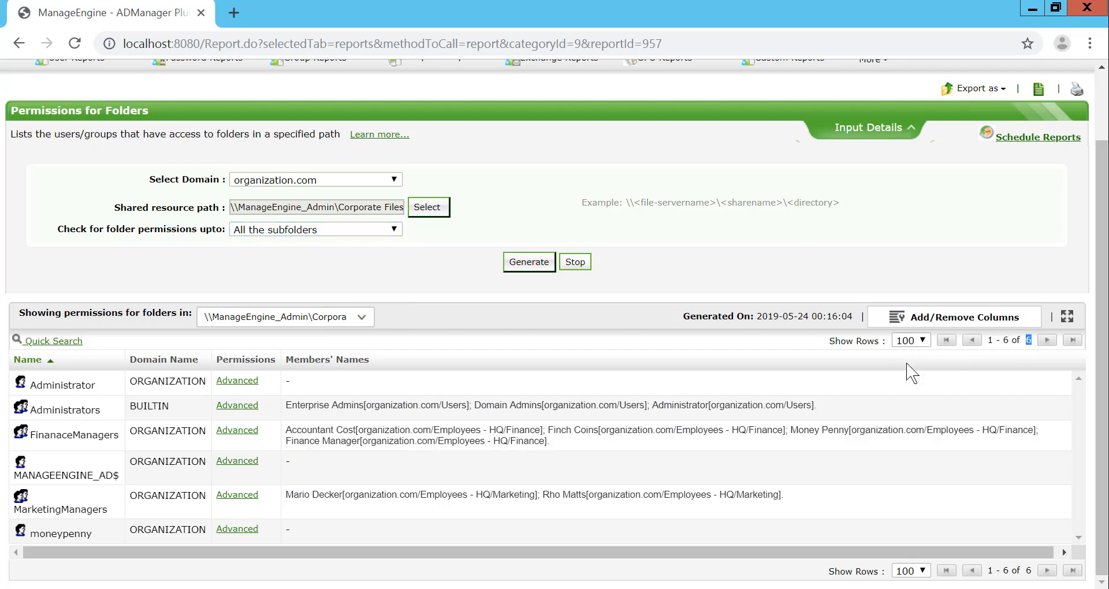
pyautogui.click(526, 267)
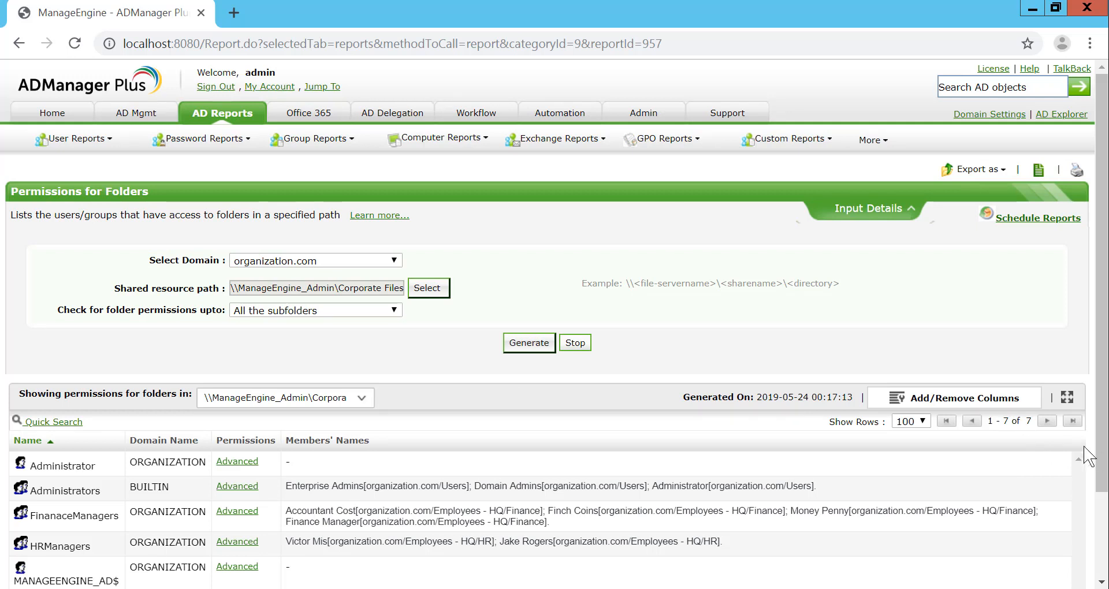
# Examine the HRManagers group's advanced permission entries and folder location, plus the member list of the FinanaceManagers group
pyautogui.moveTo(1108, 470); pyautogui.dragTo(1108, 552)
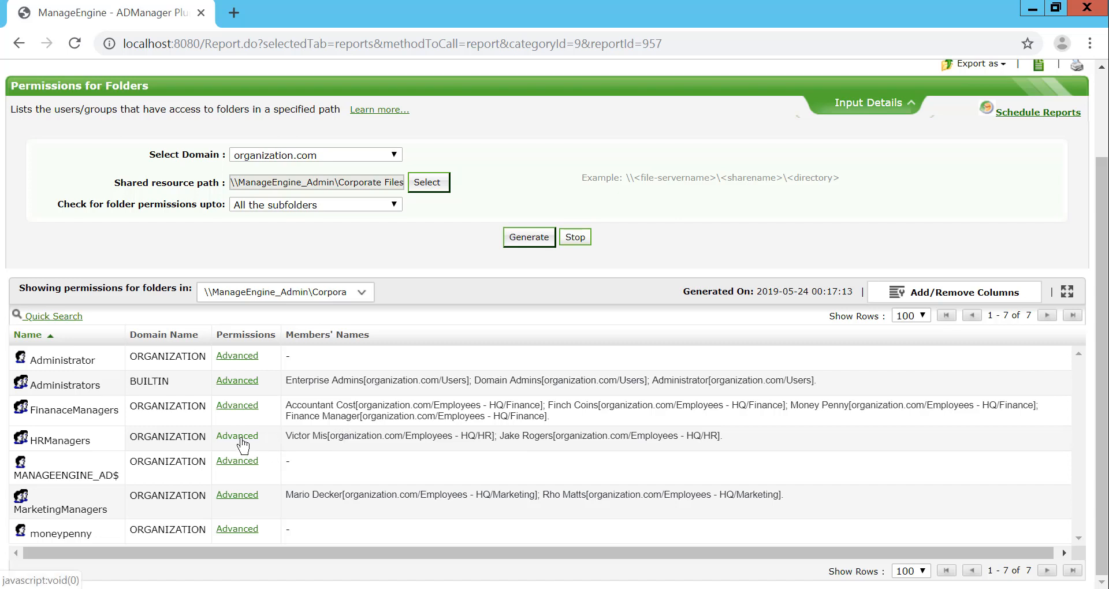
pyautogui.click(243, 442)
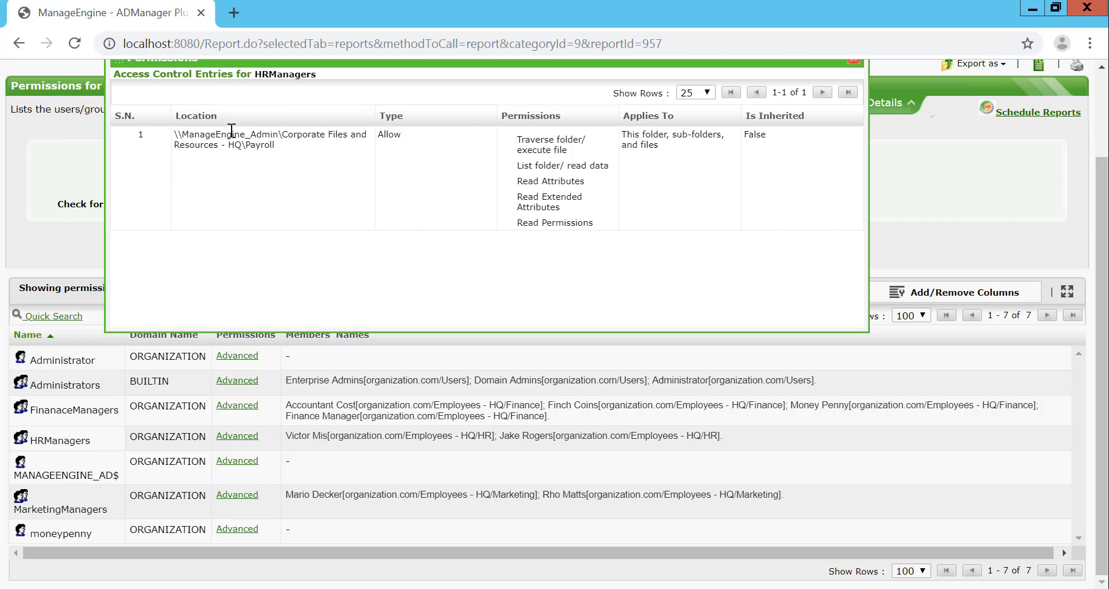
pyautogui.doubleClick(259, 145)
pyautogui.scroll(2, 573, 177)
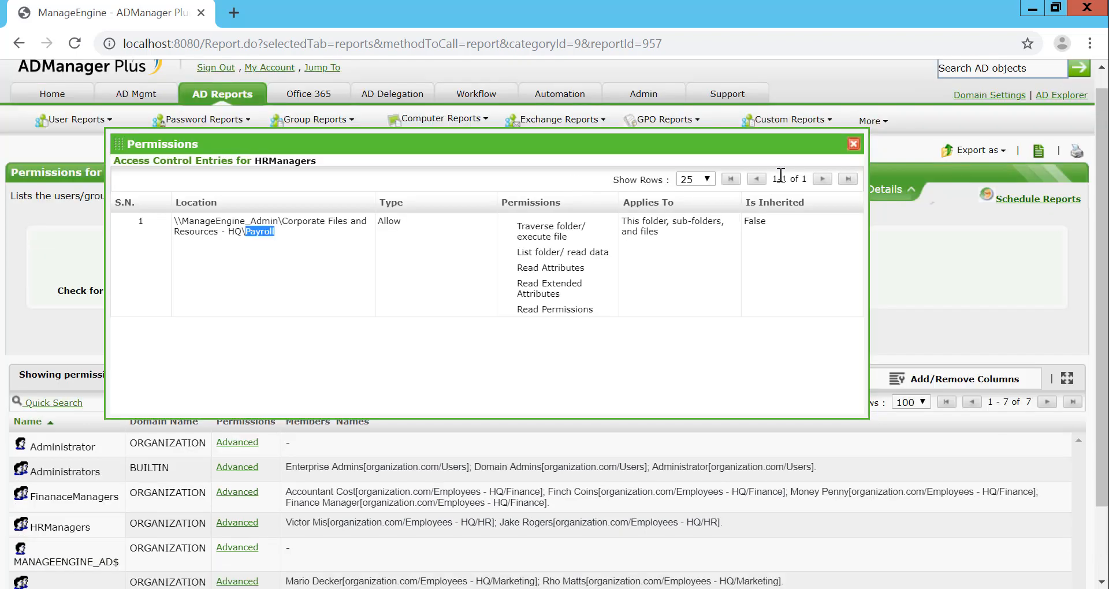
pyautogui.click(853, 145)
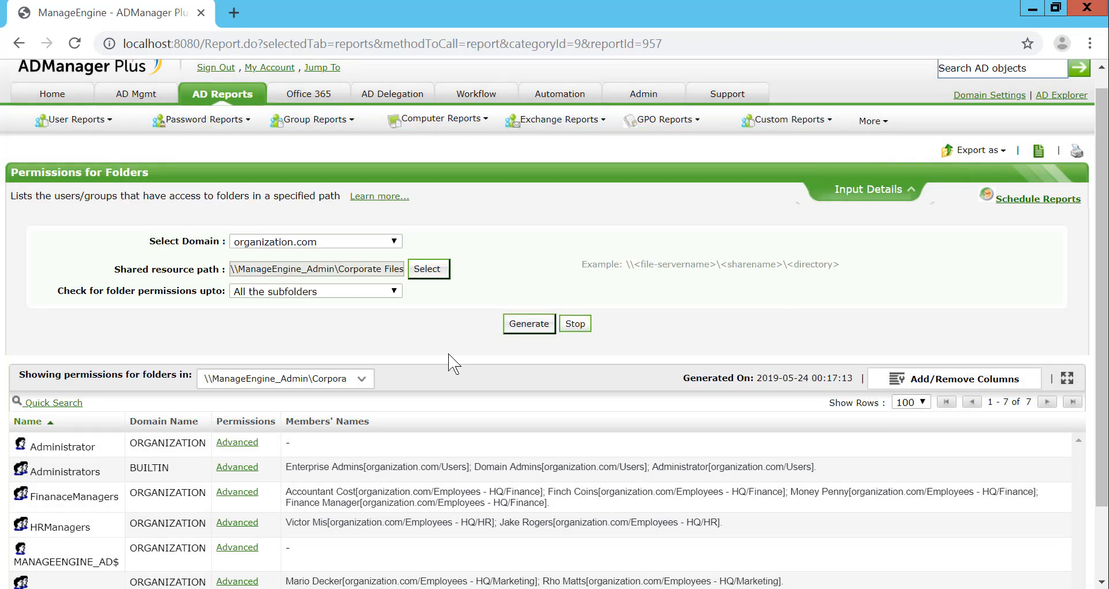
pyautogui.scroll(-2, 299, 443)
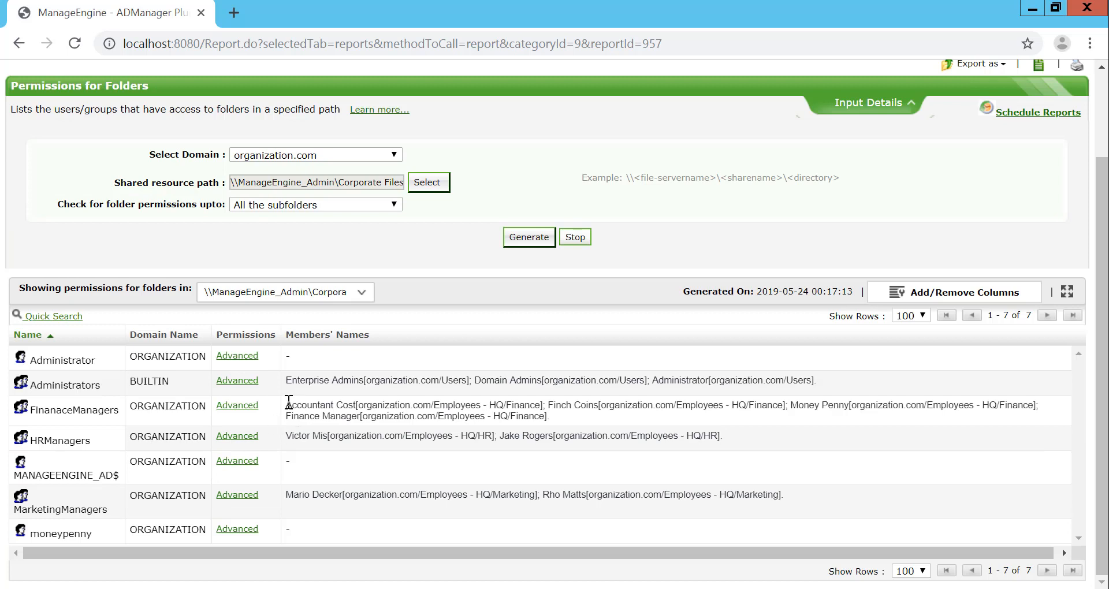
pyautogui.moveTo(286, 404); pyautogui.dragTo(571, 431)
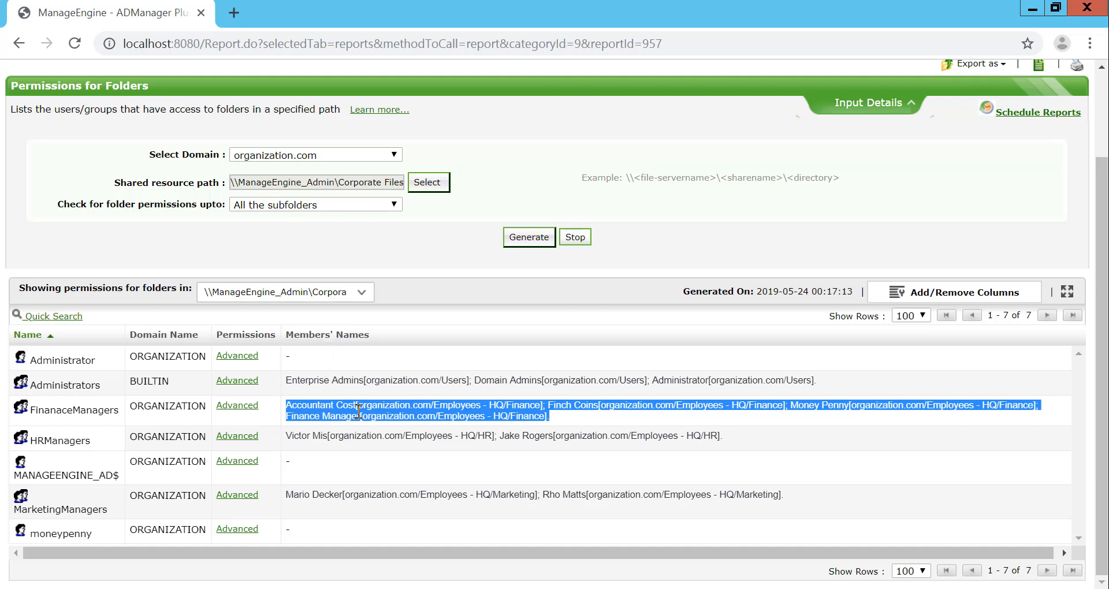
# Open the NTFS report Folders accessible by Accounts
pyautogui.scroll(2, 359, 412)
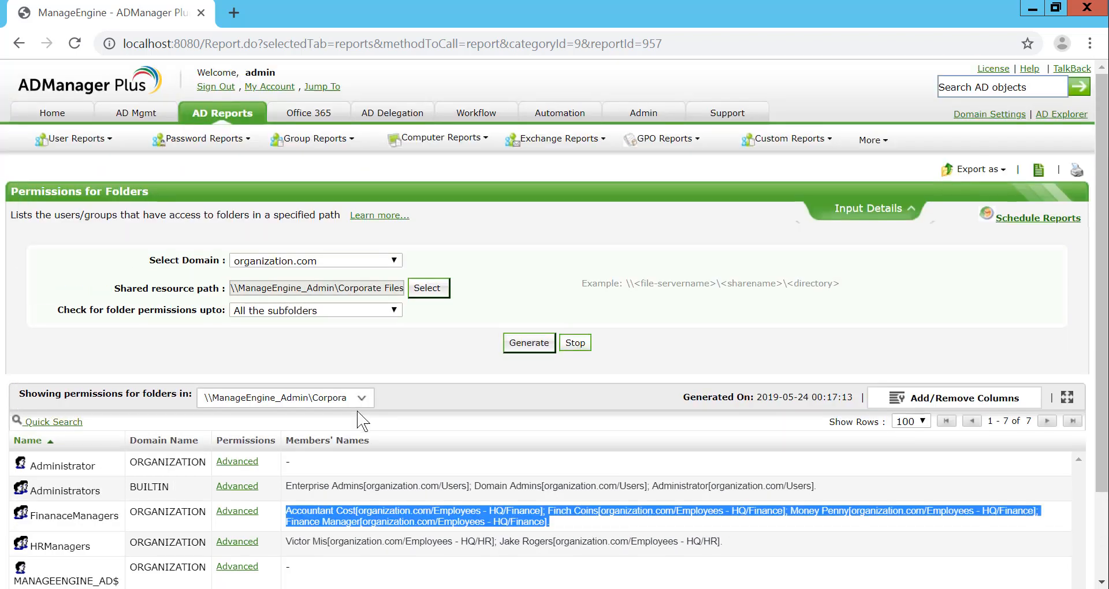
pyautogui.click(223, 114)
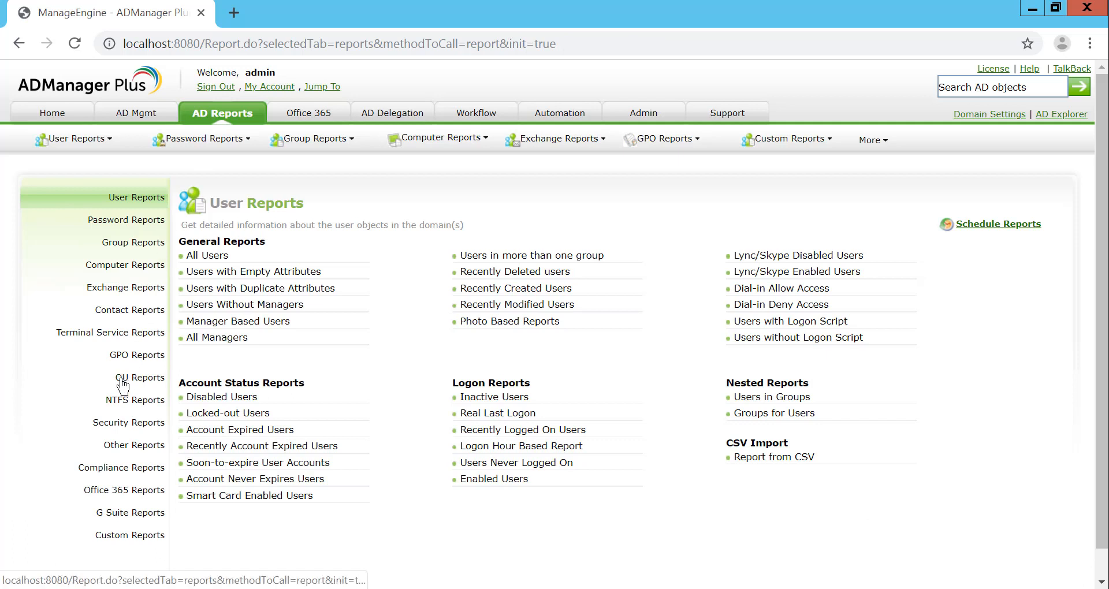
pyautogui.click(131, 404)
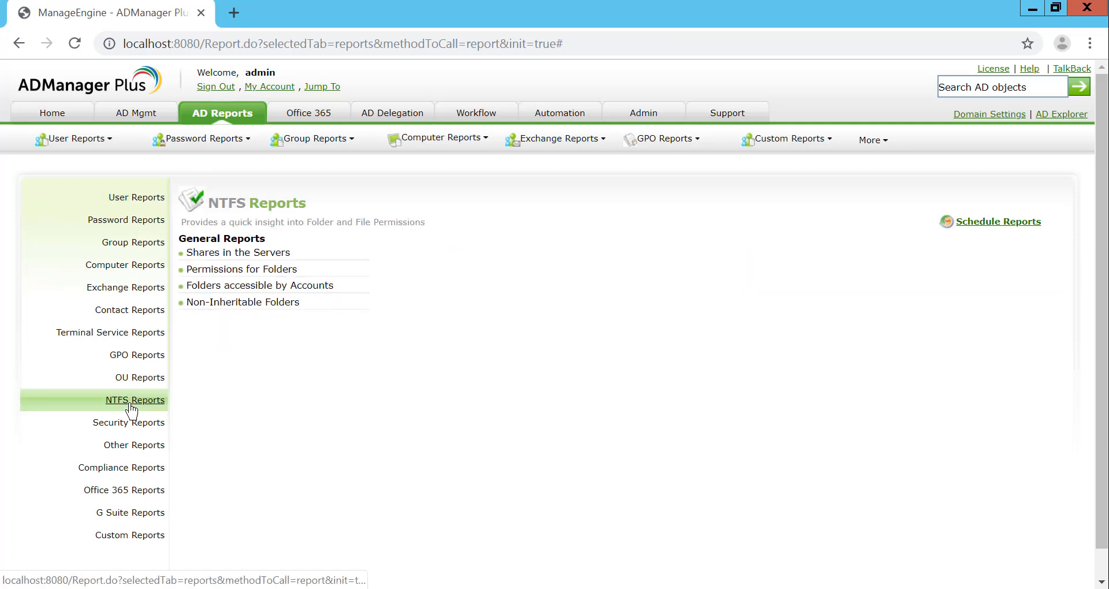
pyautogui.click(290, 292)
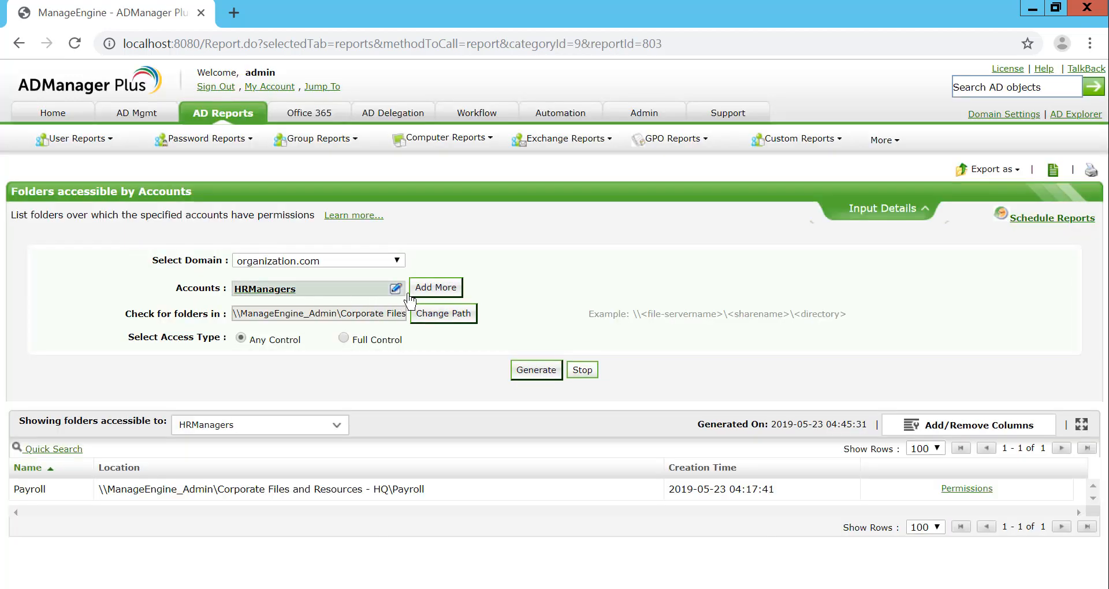
# Search the users and groups for HR and select the HRManagers group as the report's account
pyautogui.click(422, 287)
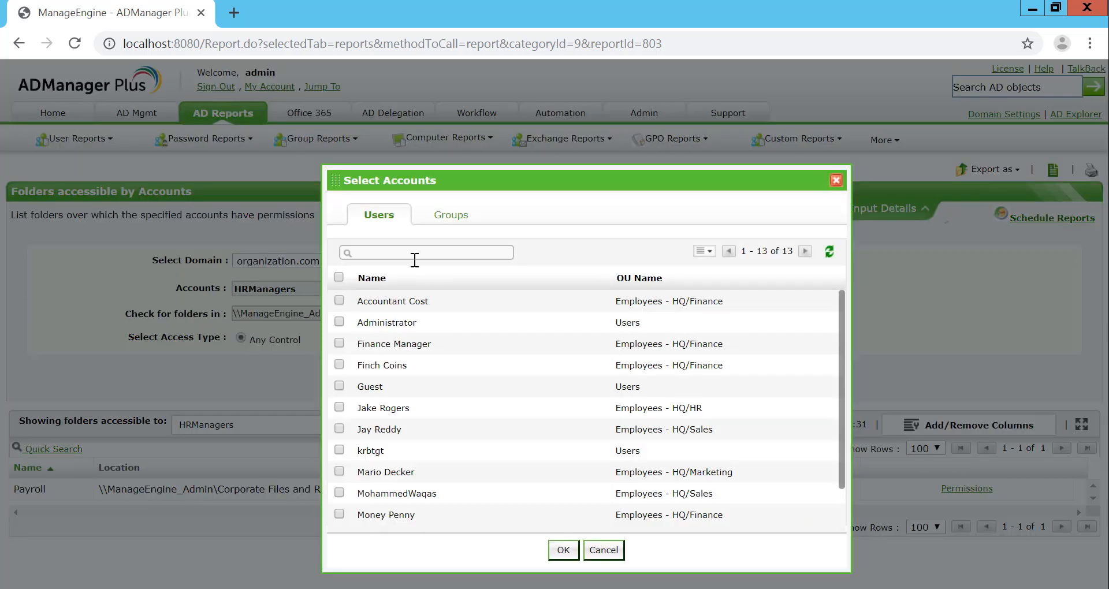
pyautogui.click(415, 257)
pyautogui.write('HR')
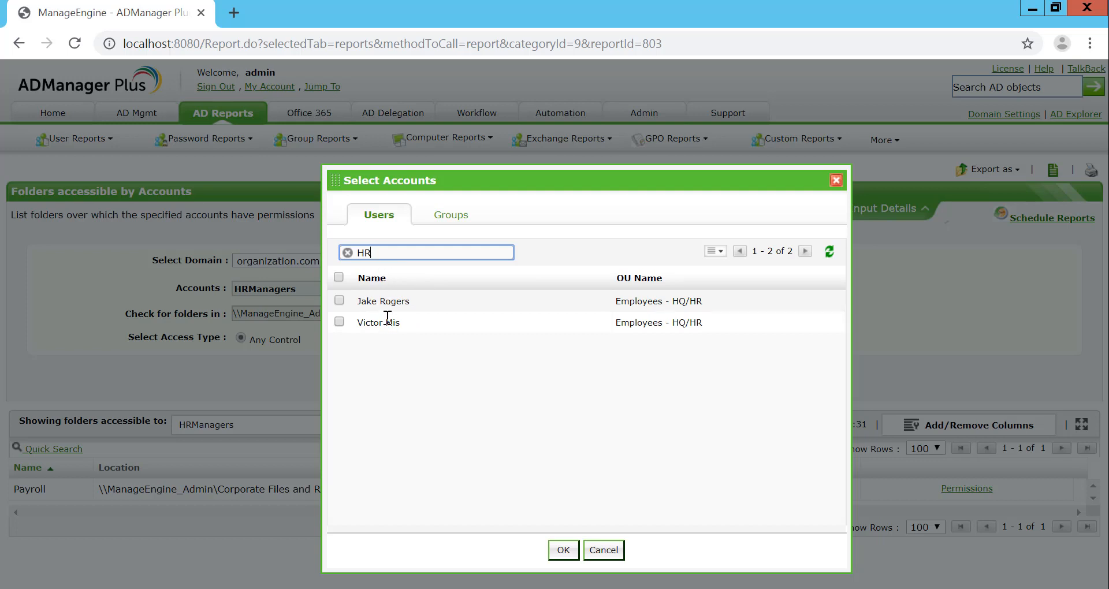
pyautogui.click(452, 215)
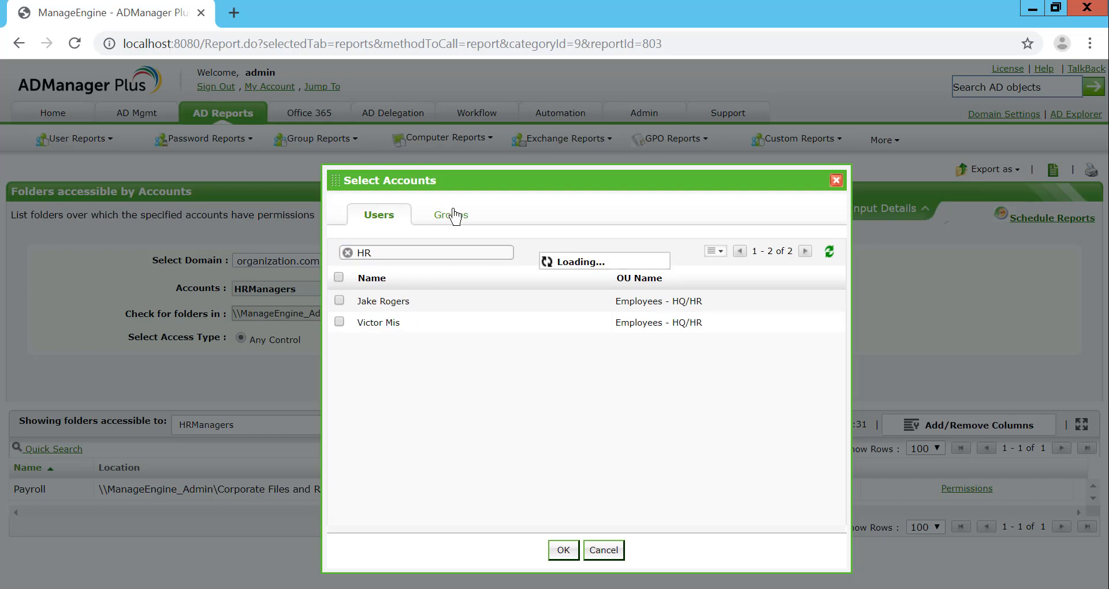
pyautogui.write('HR')
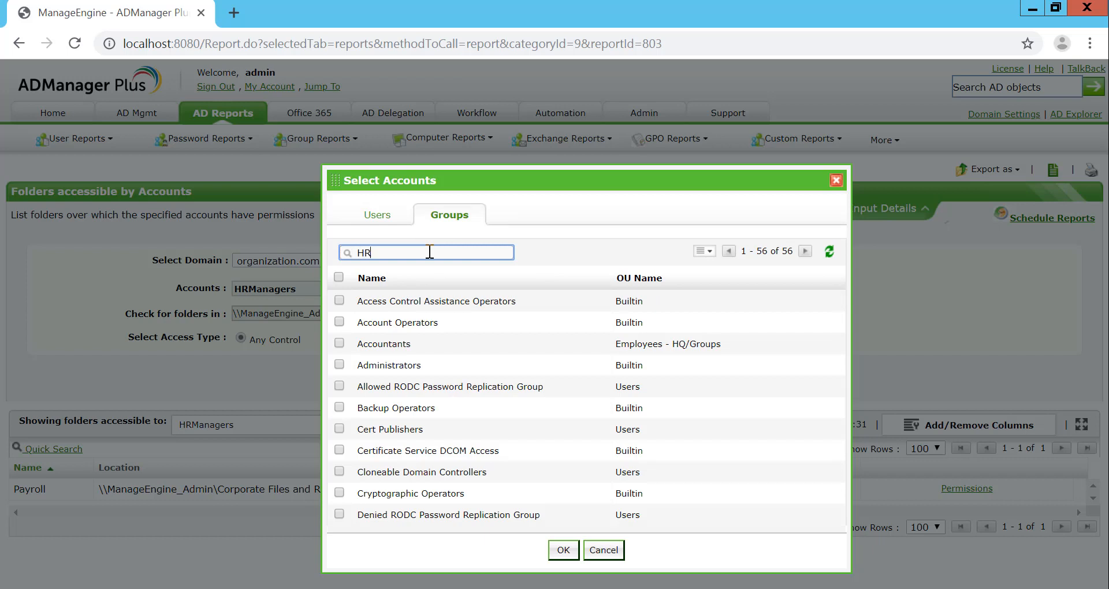
pyautogui.press('Return')
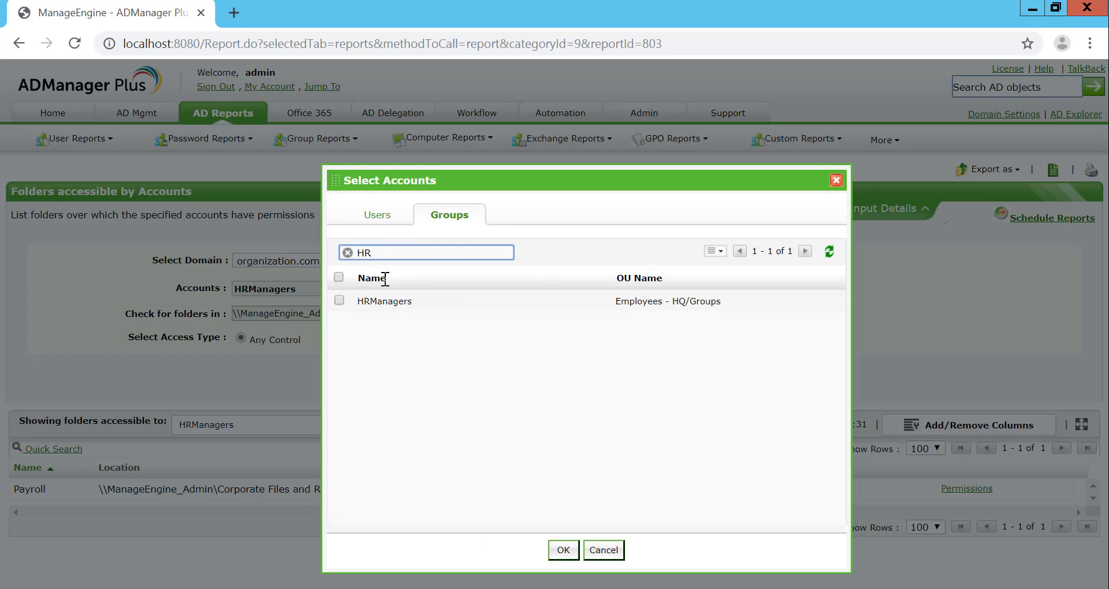
pyautogui.click(339, 301)
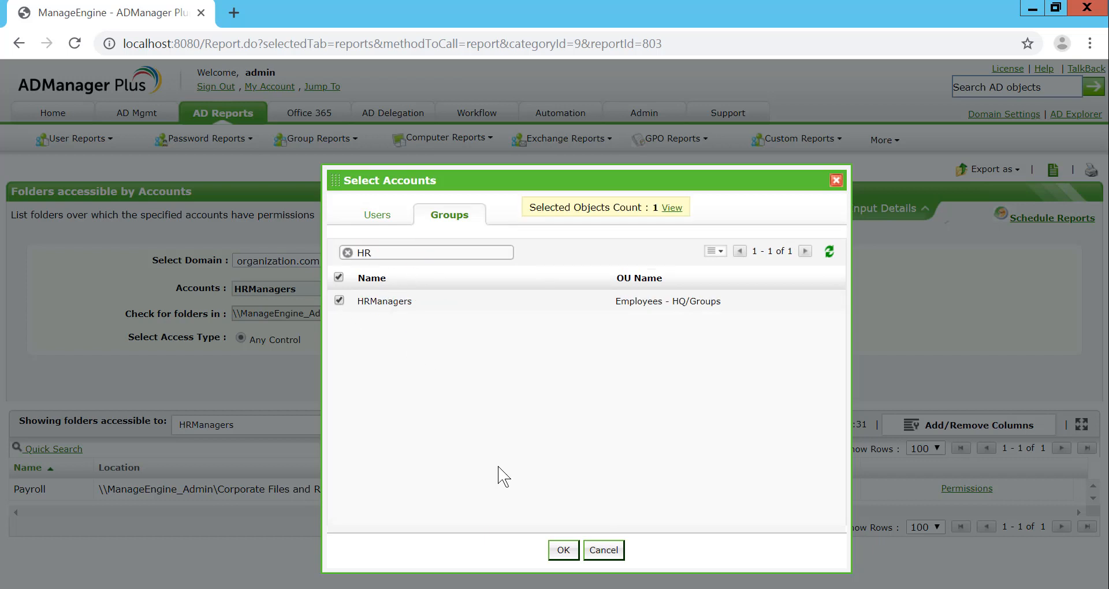
pyautogui.click(563, 556)
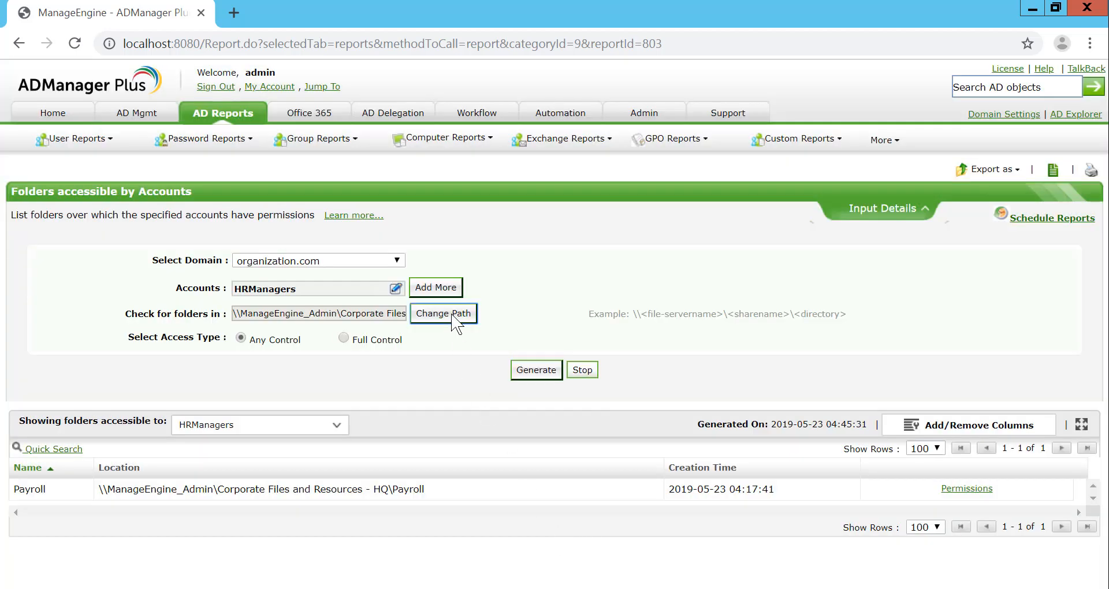
# Set the Corporate Files and Resources - HQ share as the folder path and generate the report
pyautogui.click(451, 319)
pyautogui.click(372, 319)
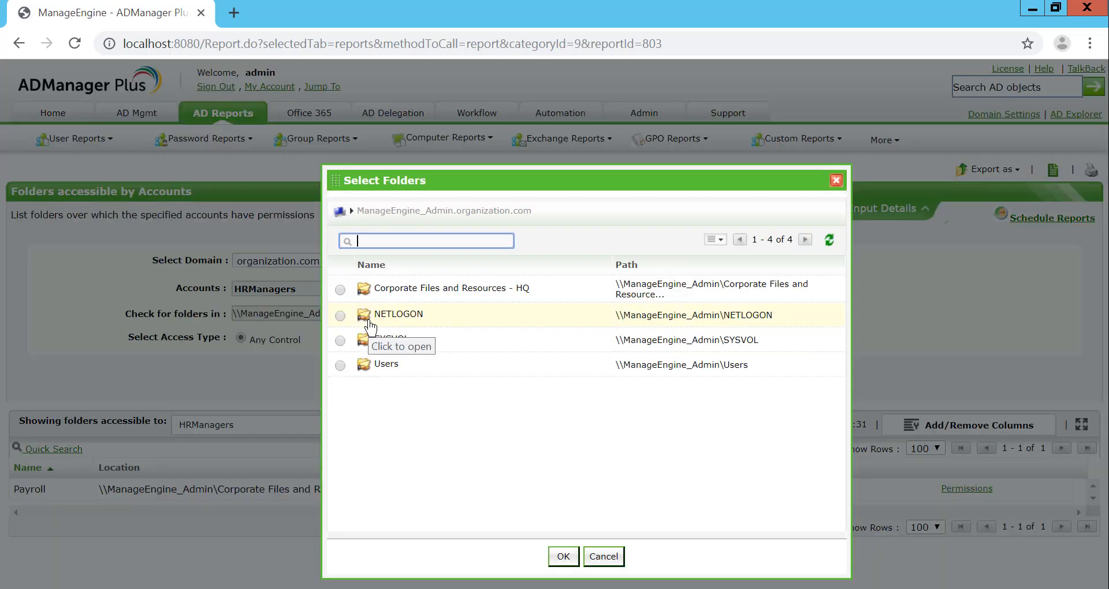
pyautogui.click(341, 291)
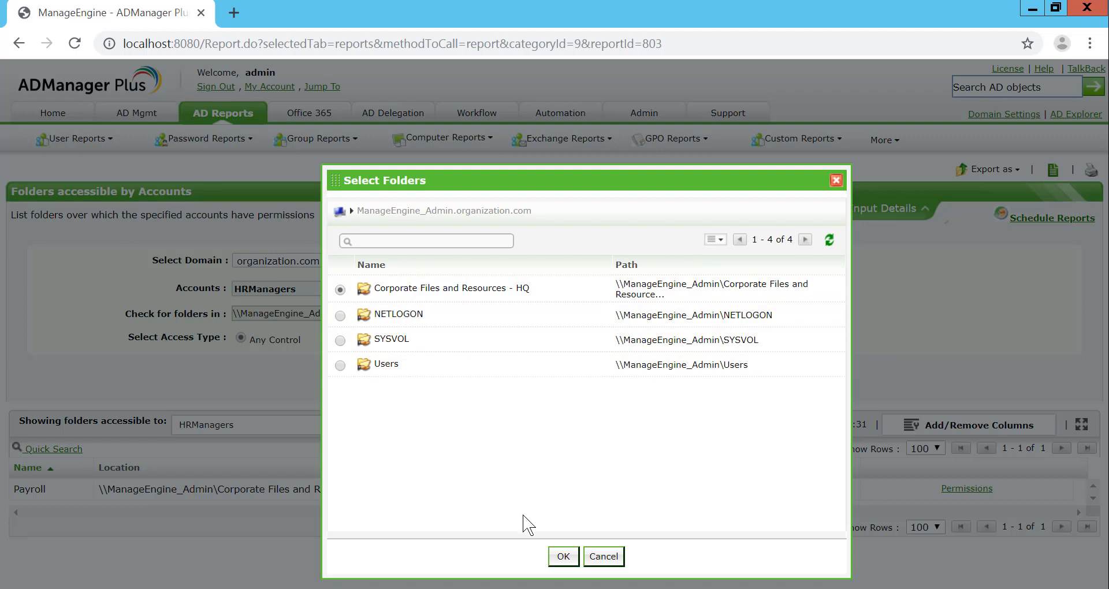
pyautogui.click(560, 557)
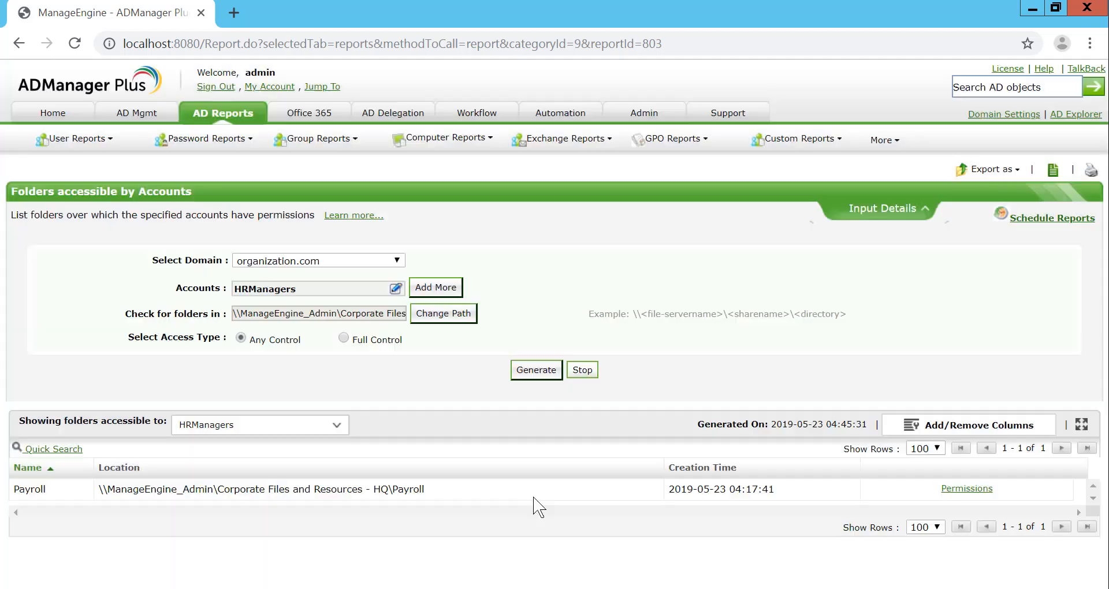
pyautogui.click(519, 381)
# Examine the Payroll folder's location and its access control entries, including those for HRManagers
pyautogui.moveTo(17, 485); pyautogui.dragTo(361, 509)
pyautogui.doubleClick(416, 489)
pyautogui.click(967, 490)
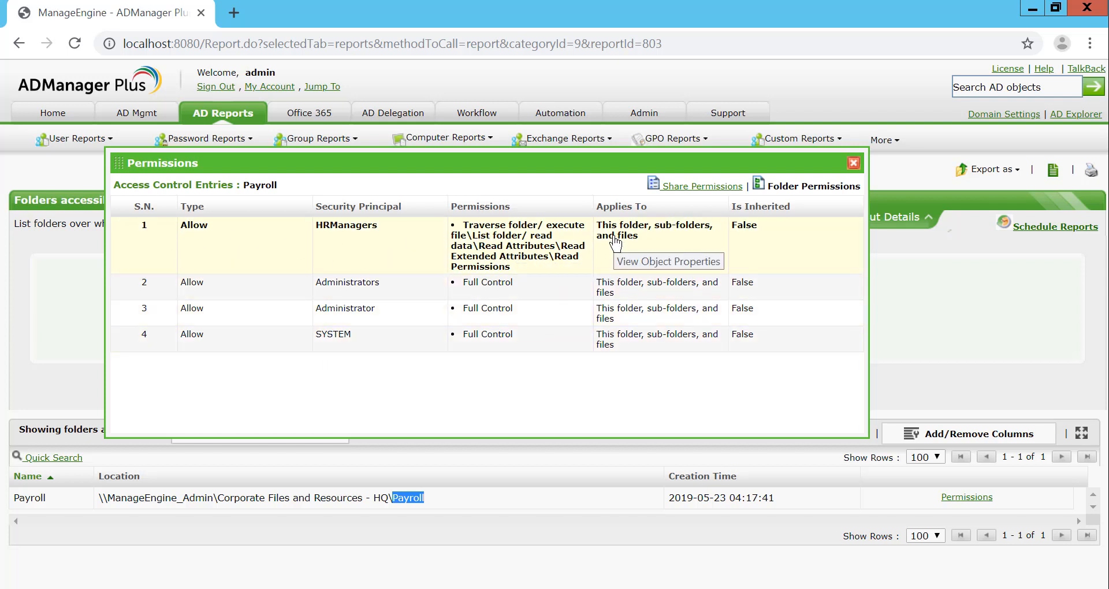
pyautogui.click(852, 166)
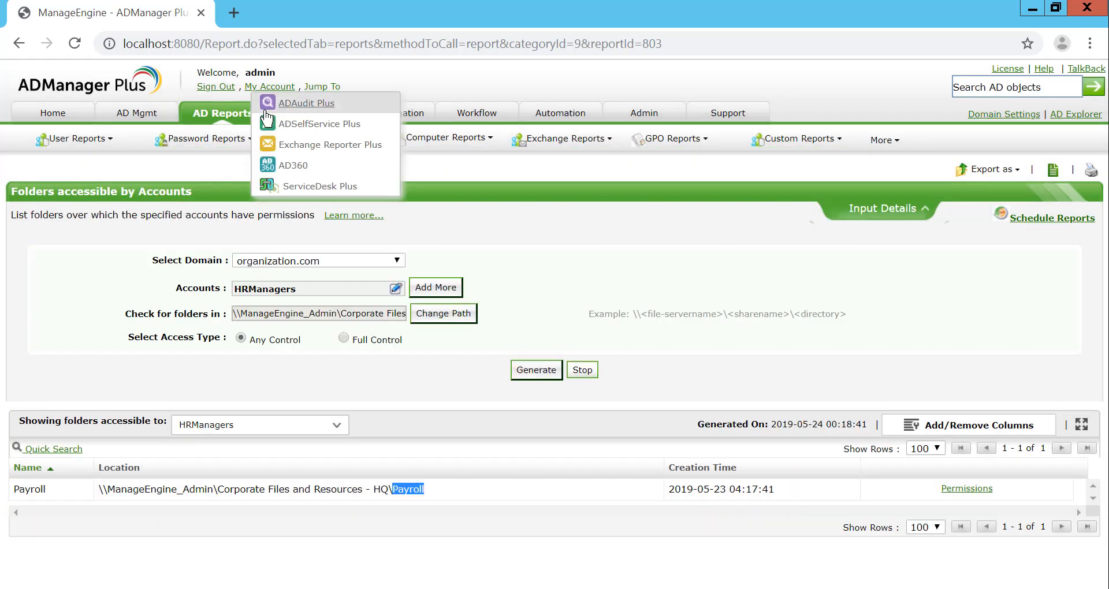
# Open the NTFS report Non-Inheritable Folders and examine the Payroll folder's access control entries
pyautogui.click(237, 119)
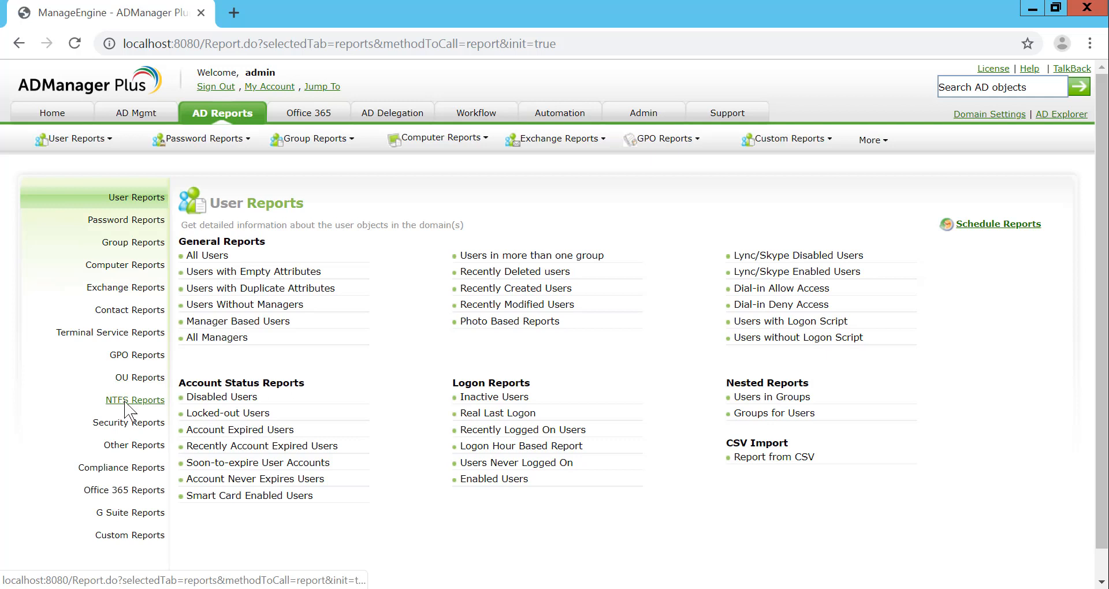
pyautogui.click(124, 403)
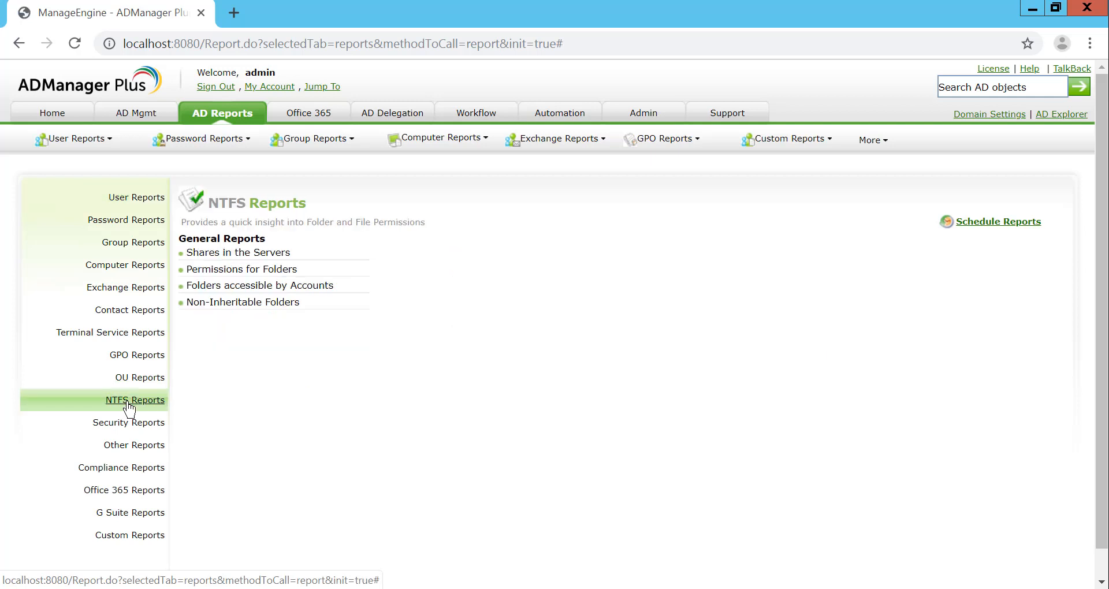
pyautogui.click(253, 306)
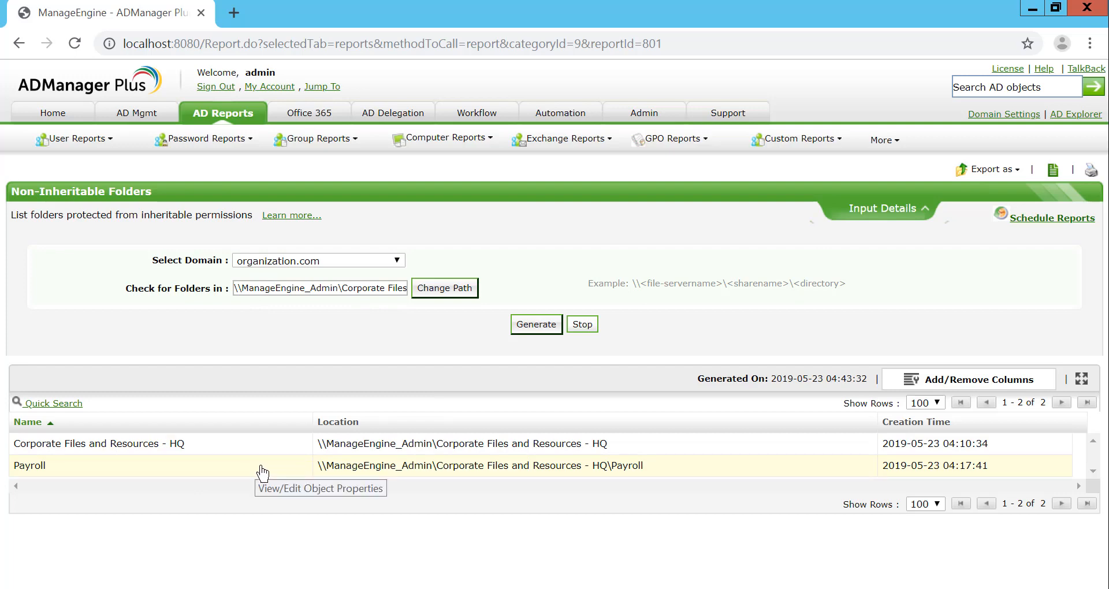
pyautogui.click(777, 469)
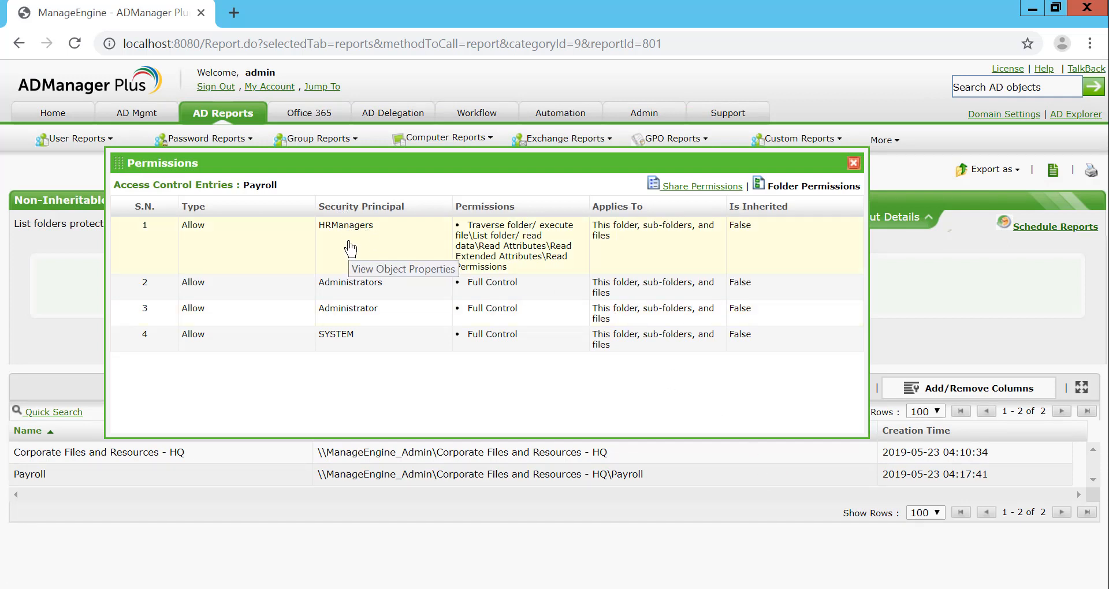
pyautogui.click(853, 164)
# Return to the list of NTFS reports
pyautogui.moveTo(317, 145)
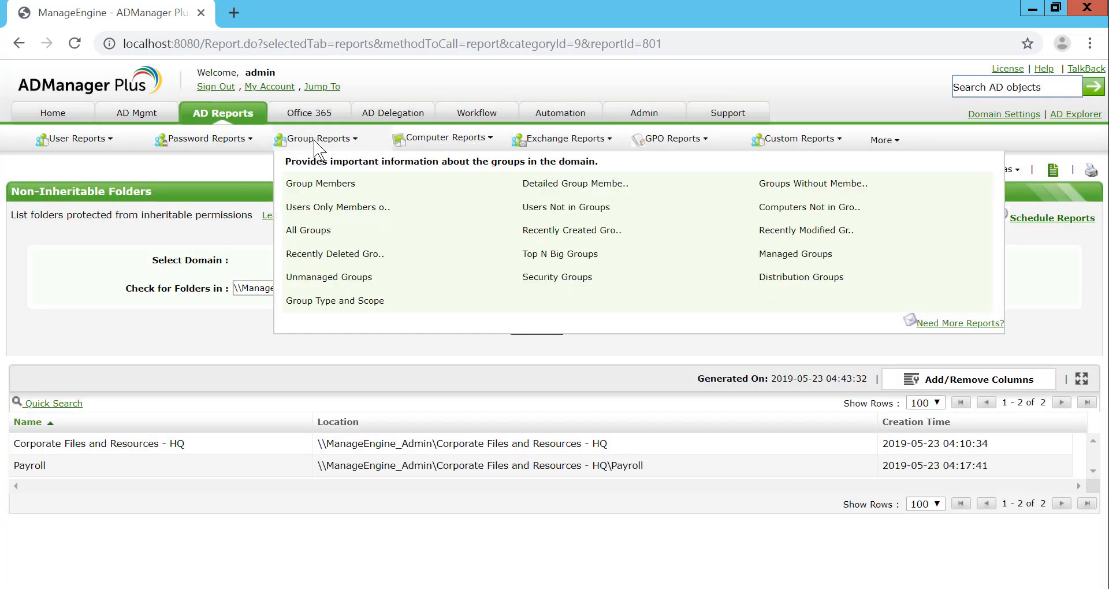
pyautogui.click(226, 115)
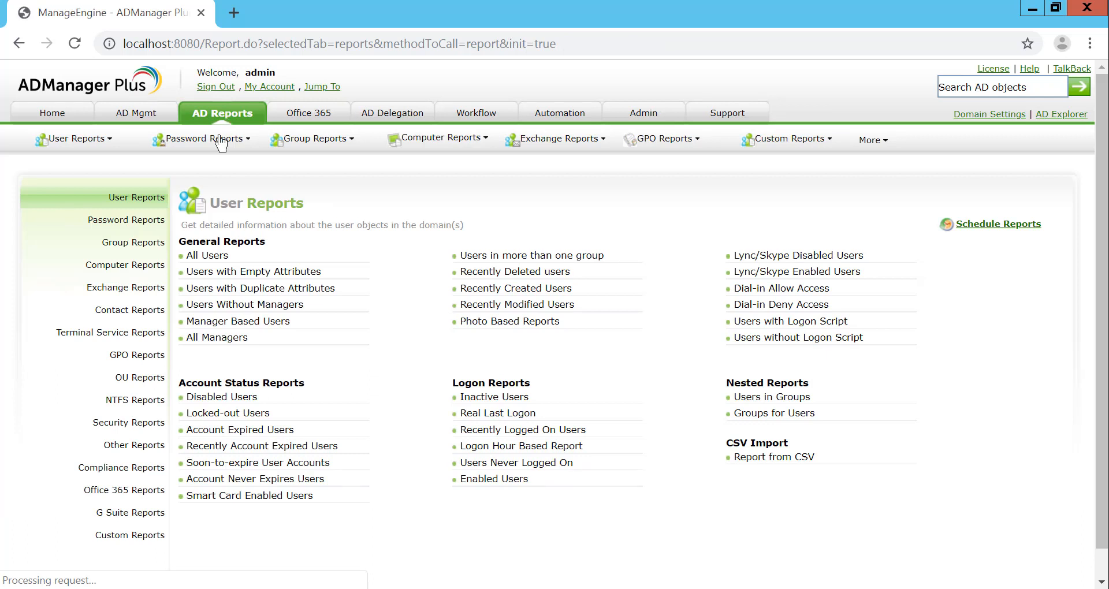
pyautogui.click(147, 400)
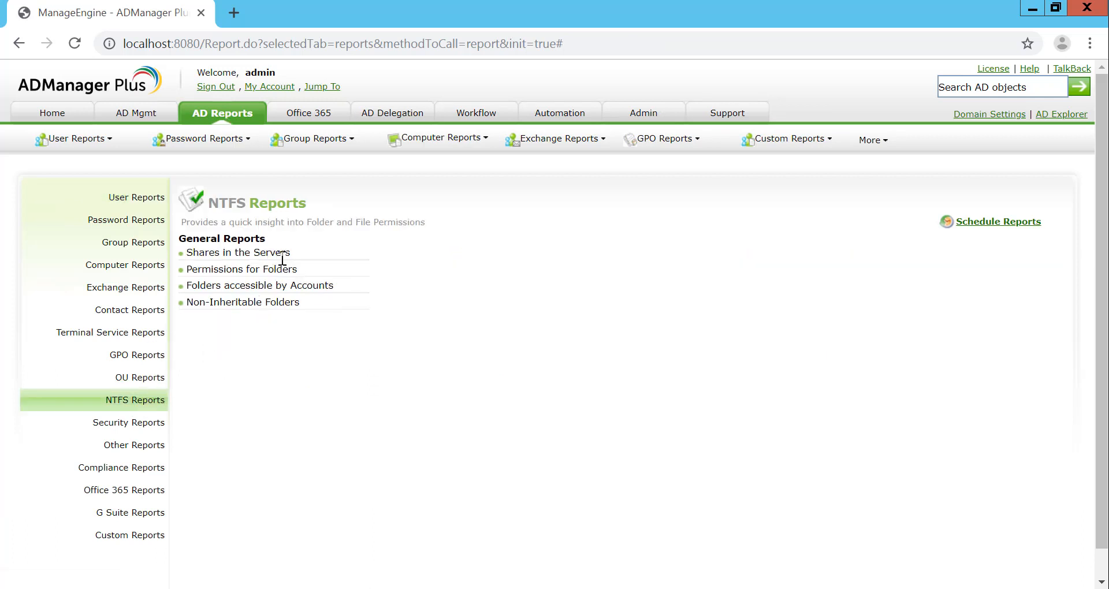